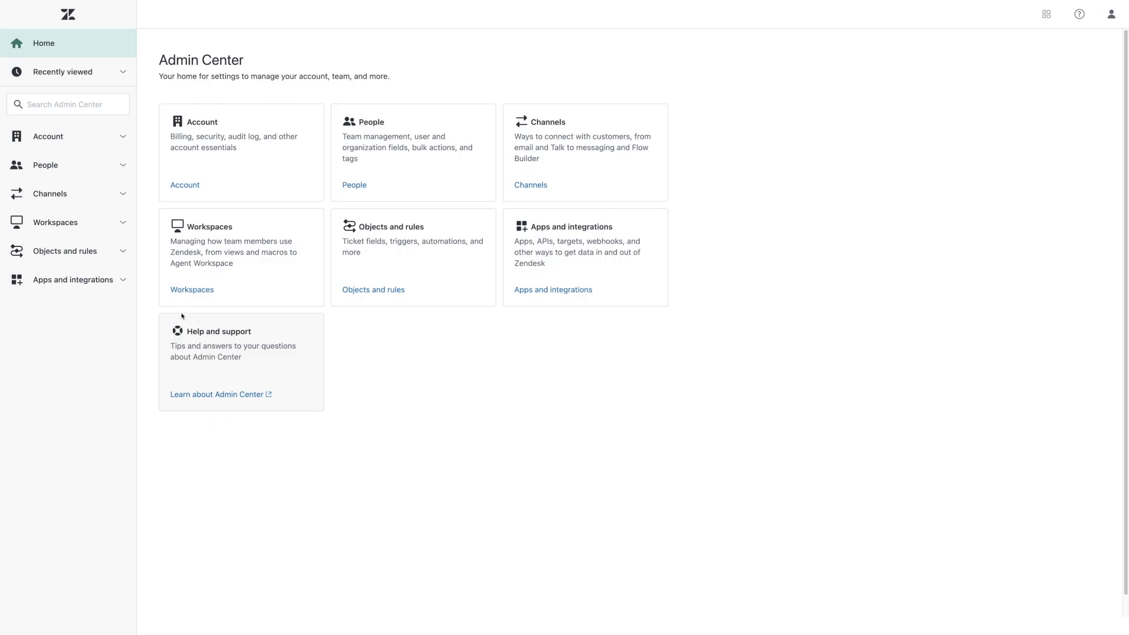
Step: Expand Apps and integrations and reach the empty Webhooks page in Admin Center
left_click(107, 285)
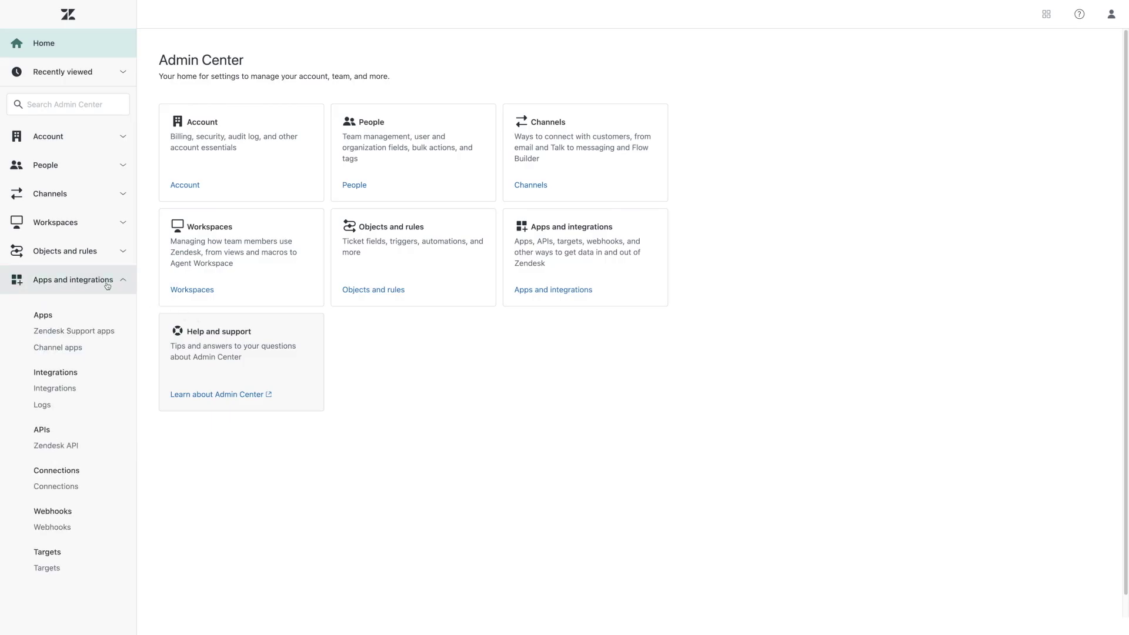
left_click(70, 528)
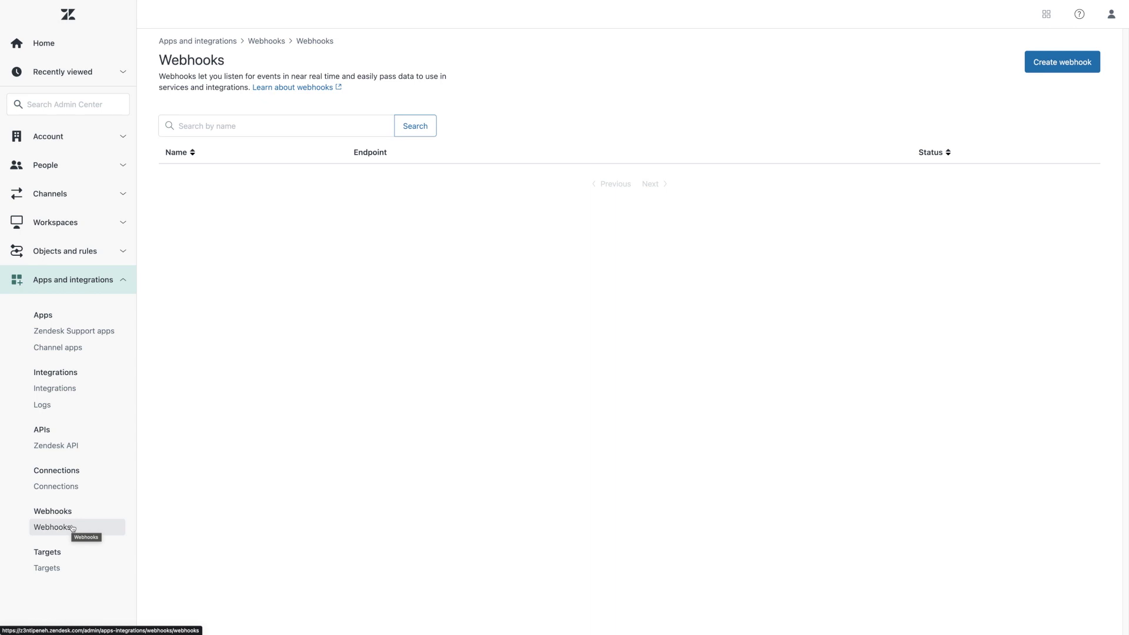
left_click(72, 528)
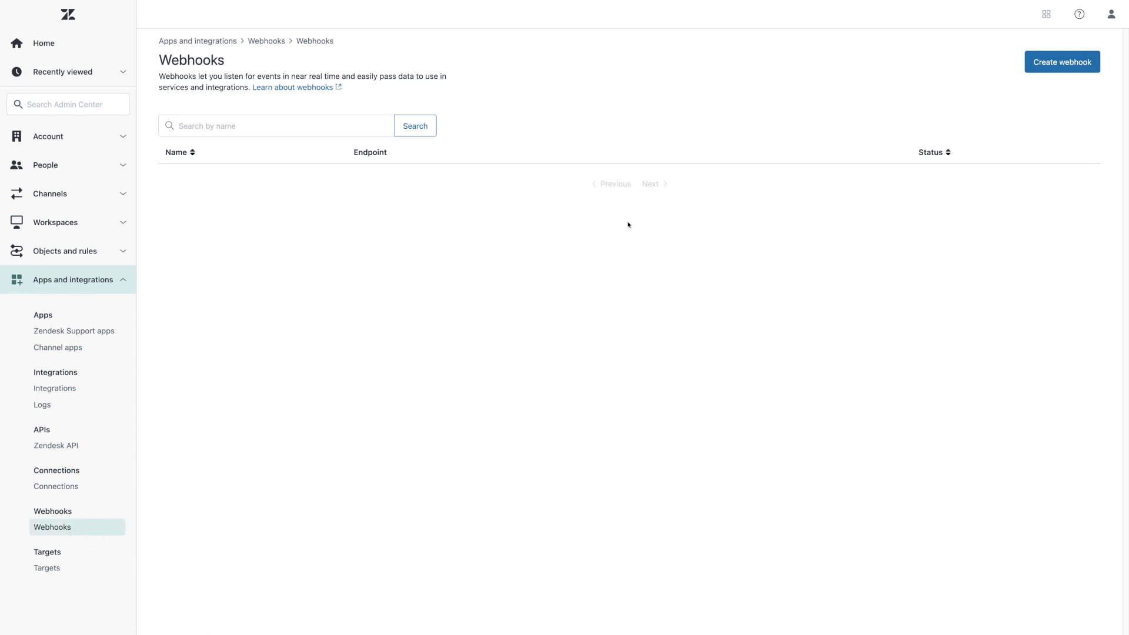
Step: Create a webhook on Zendesk events subscribed to Support User Created, then continue to details
left_click(1035, 69)
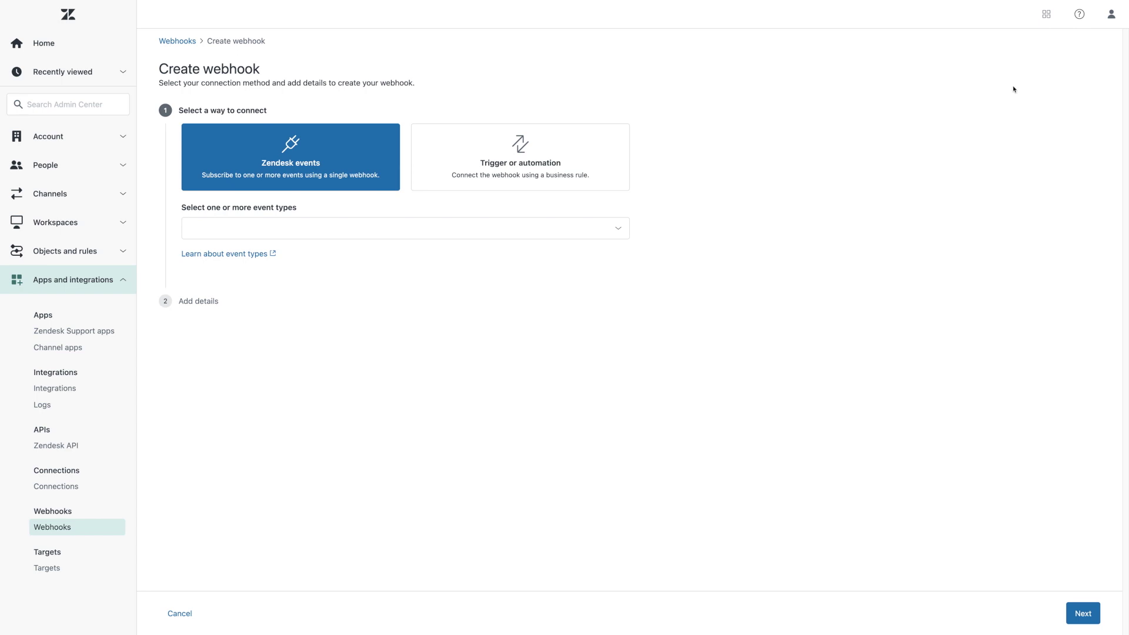
left_click(613, 228)
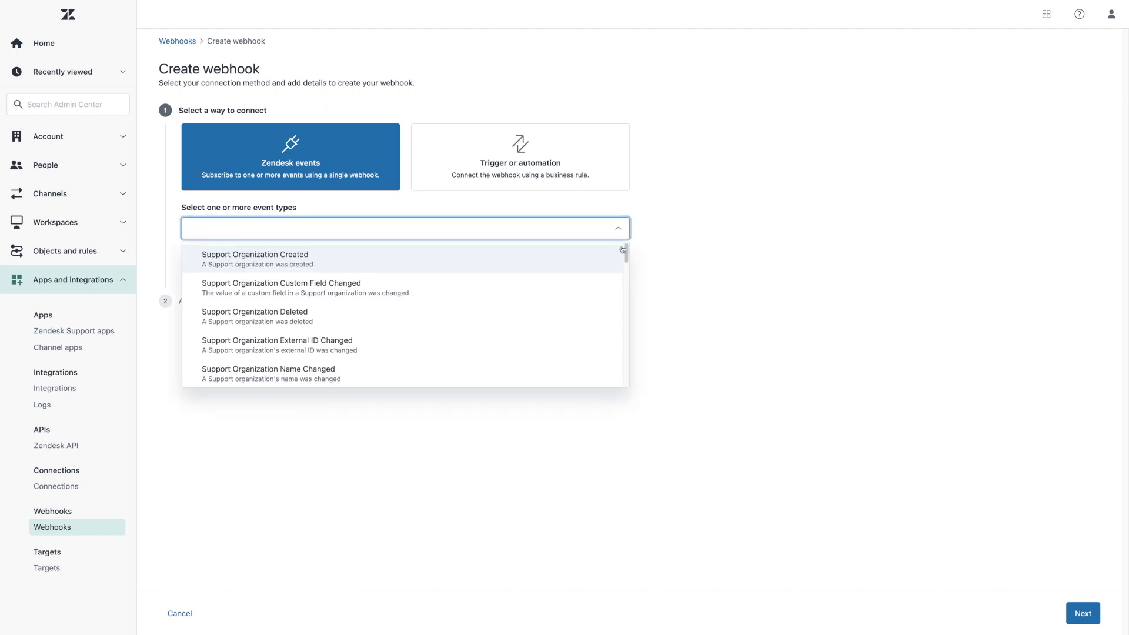
left_click_drag(625, 251, 628, 316)
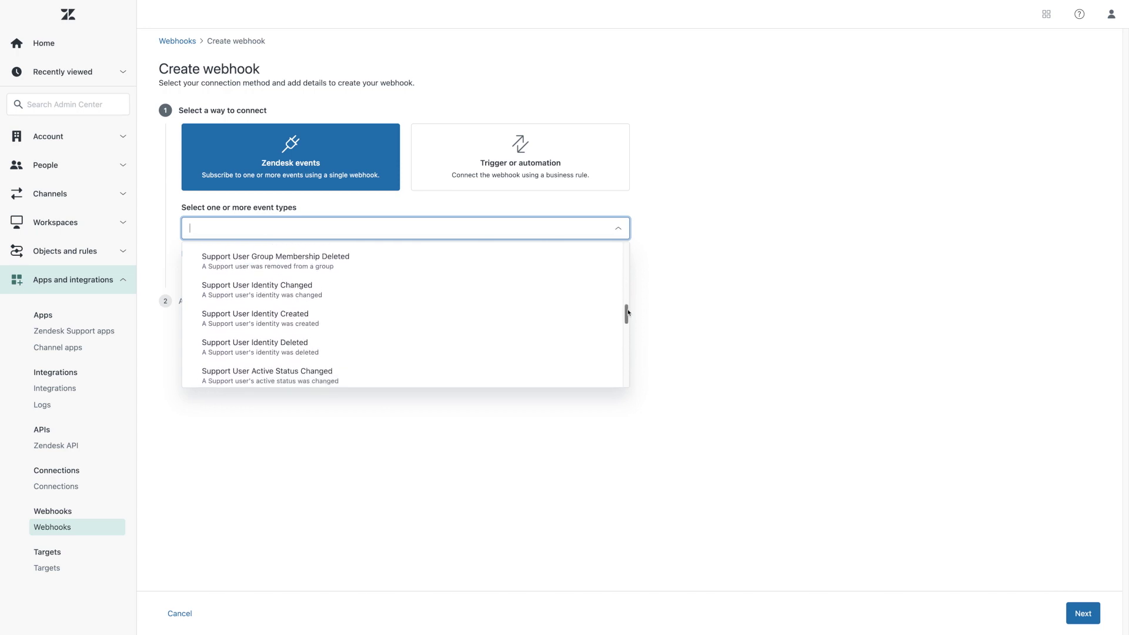
left_click_drag(627, 315, 628, 282)
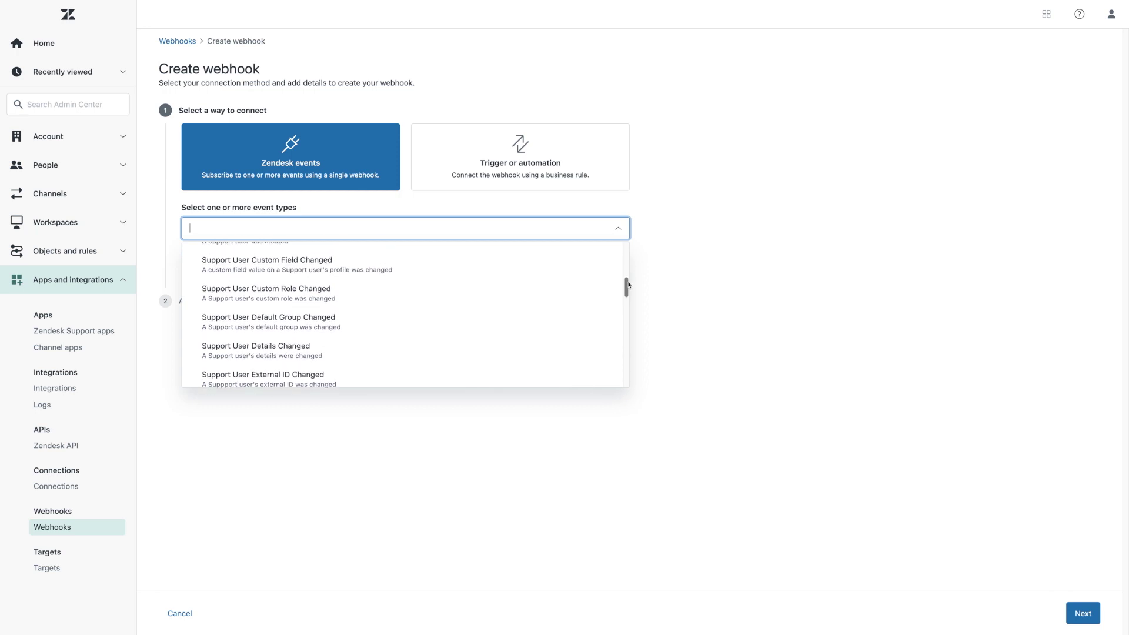
left_click(596, 263)
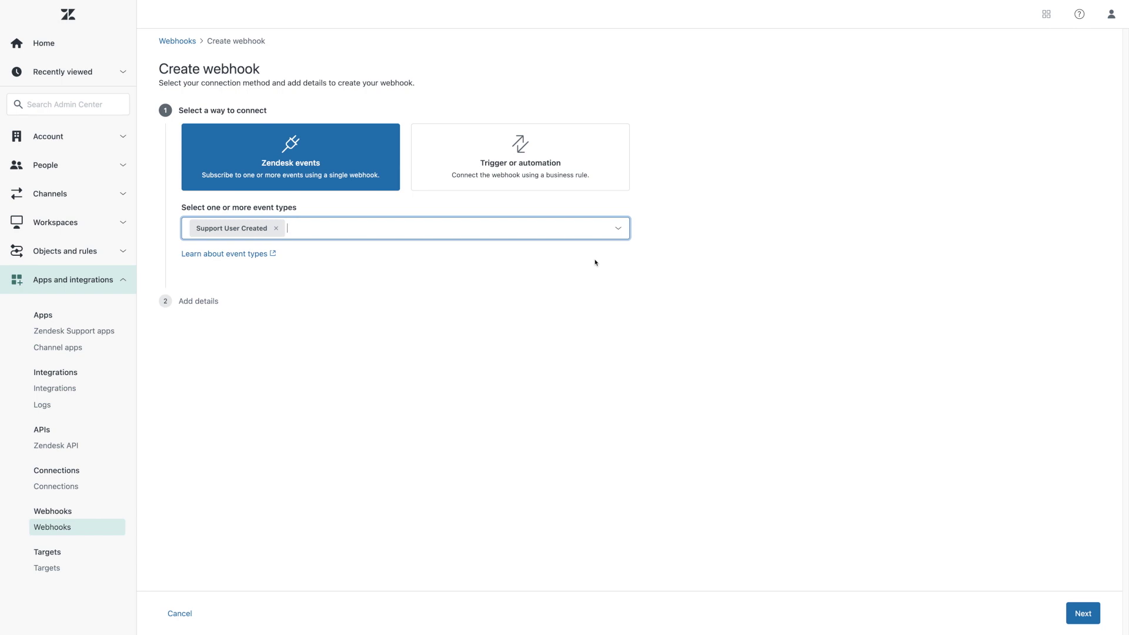
left_click(1079, 622)
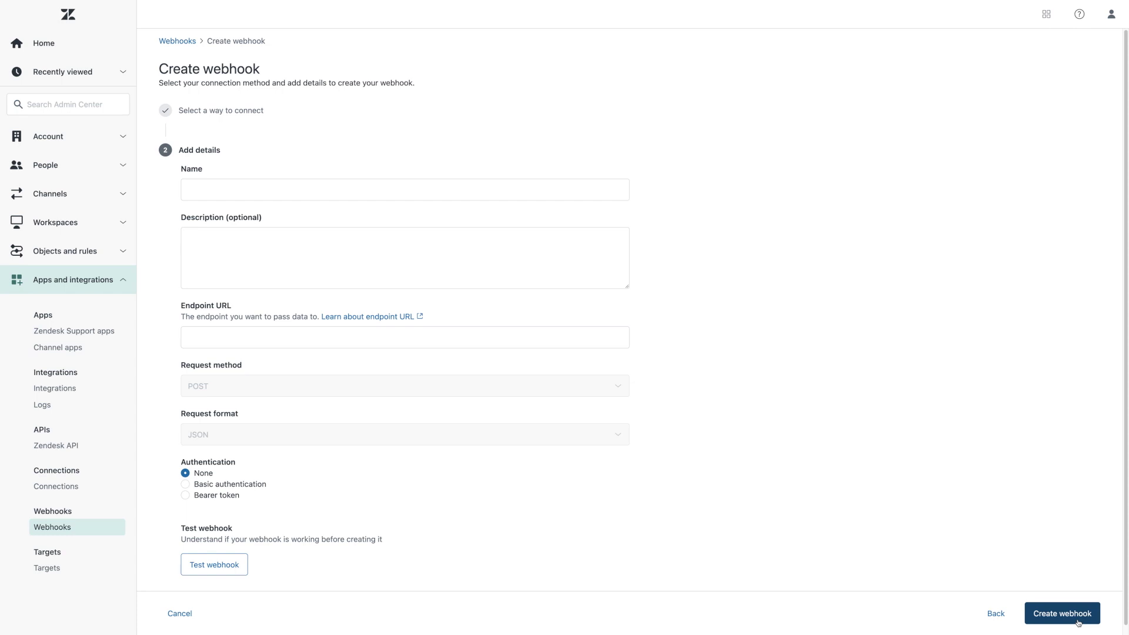
scroll(1078, 622, "down", 1)
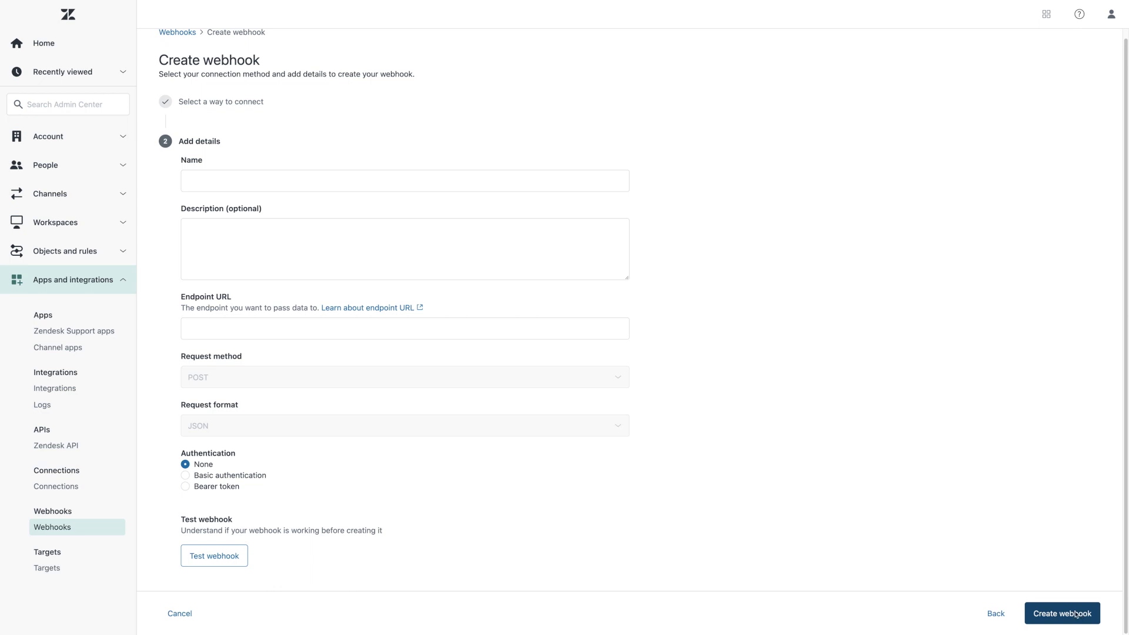
left_click(442, 185)
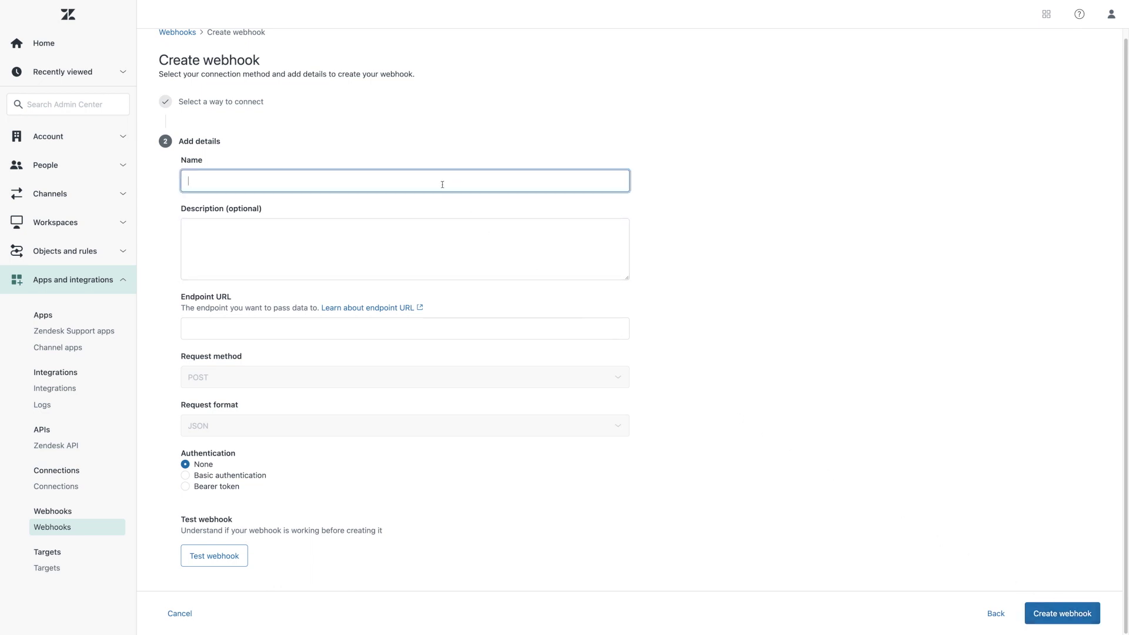
type("User Dat")
type("abase Sync")
left_click(440, 228)
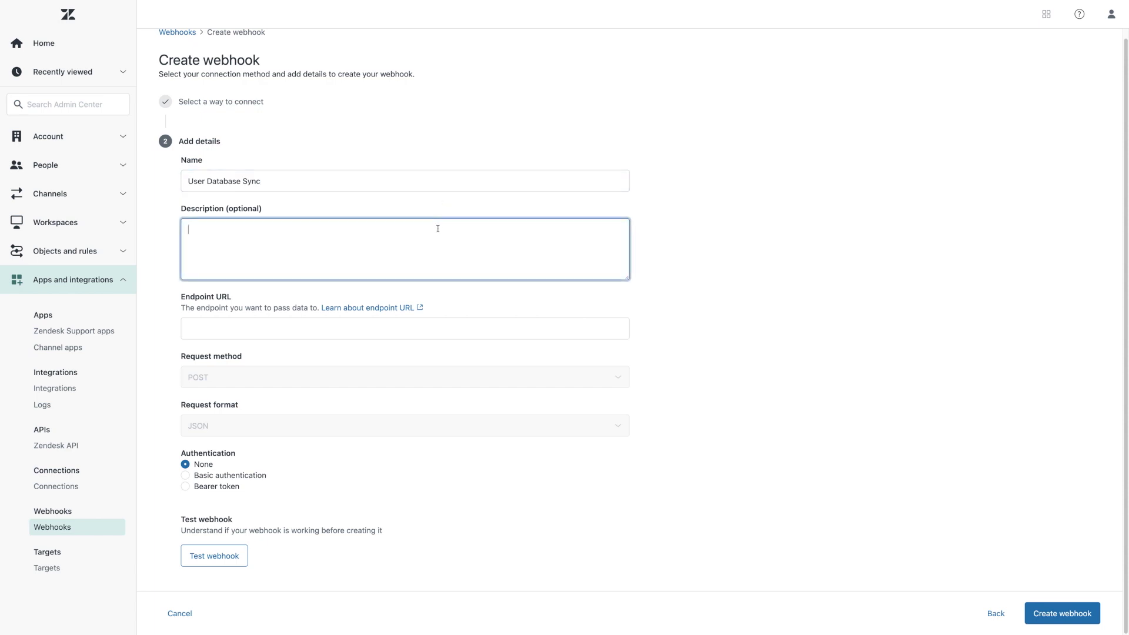
type("Notifies")
type(" URL on user created e")
type("vent")
left_click(428, 331)
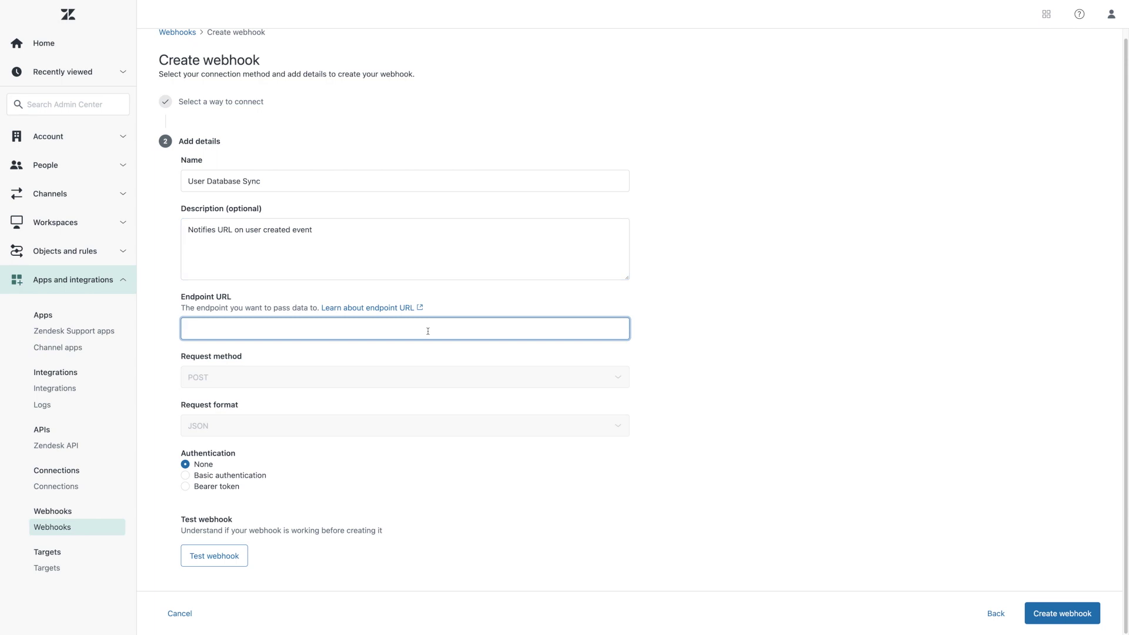
type("https:")
type("//example")
type("url.com")
left_click(250, 477)
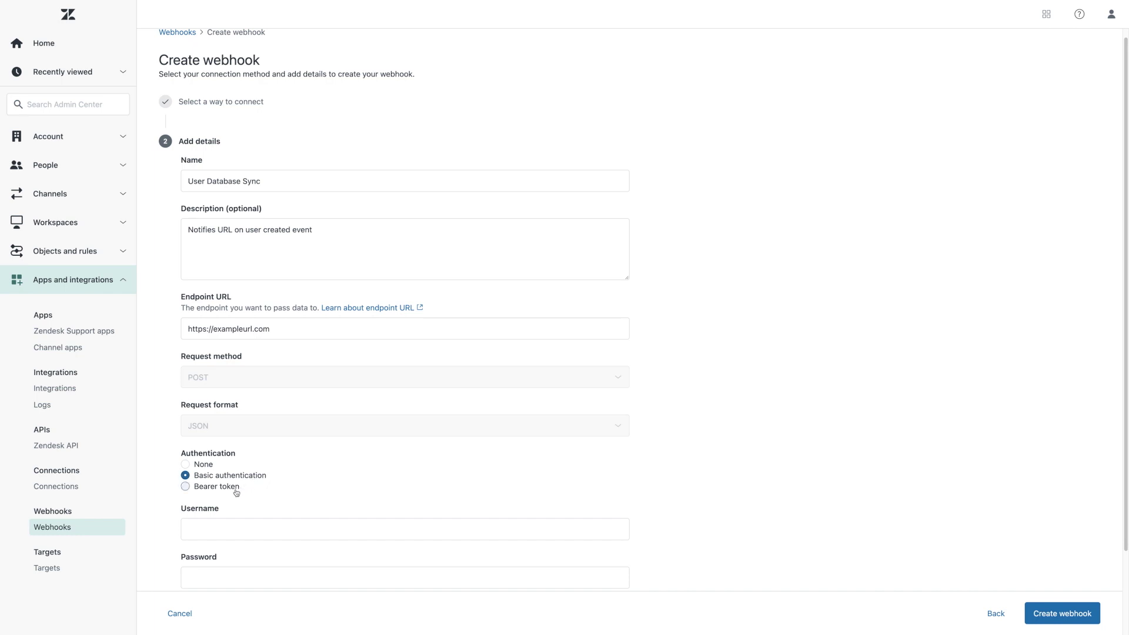
Step: Change the webhook's authentication from Bearer token to None and create it
left_click(236, 492)
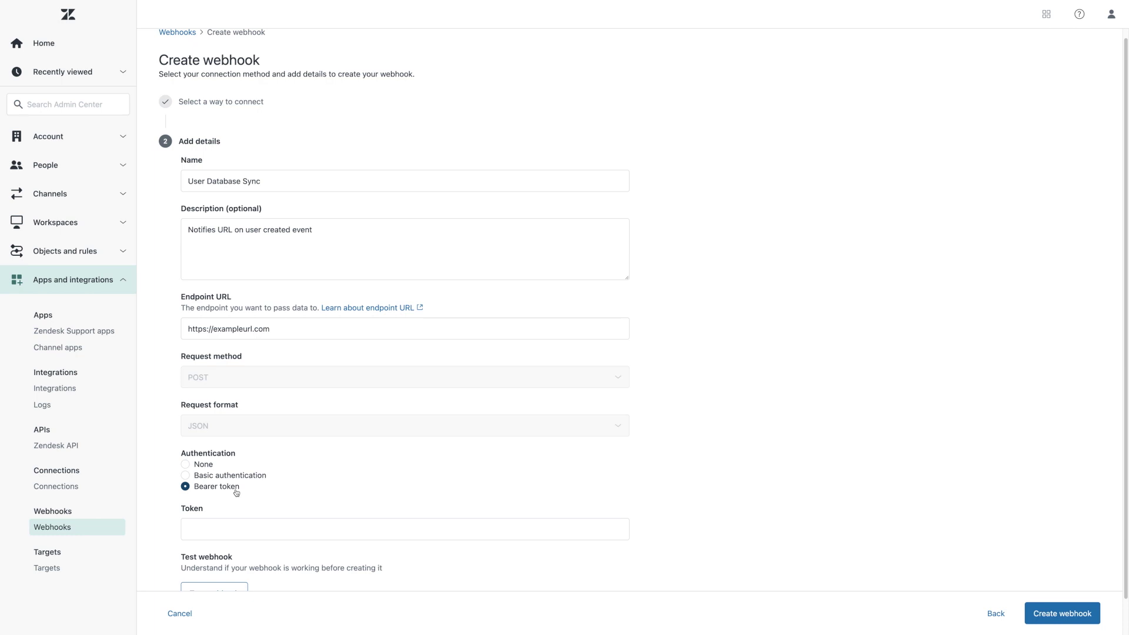
left_click(211, 467)
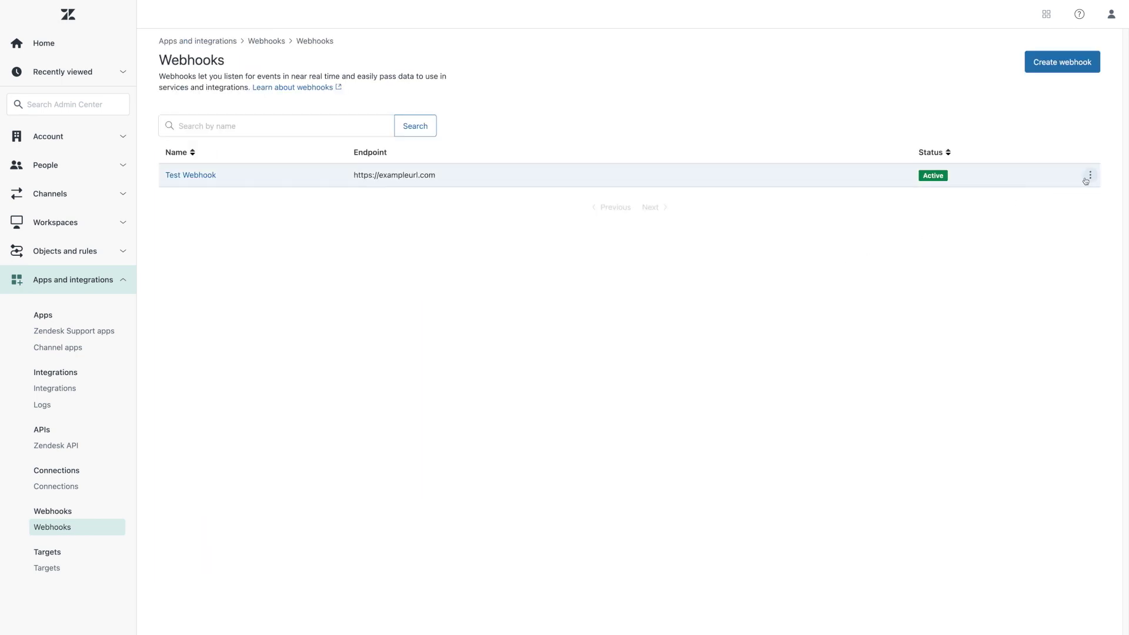
Step: View Test Webhook's details from its actions menu and highlight the Secret key label
left_click(1089, 177)
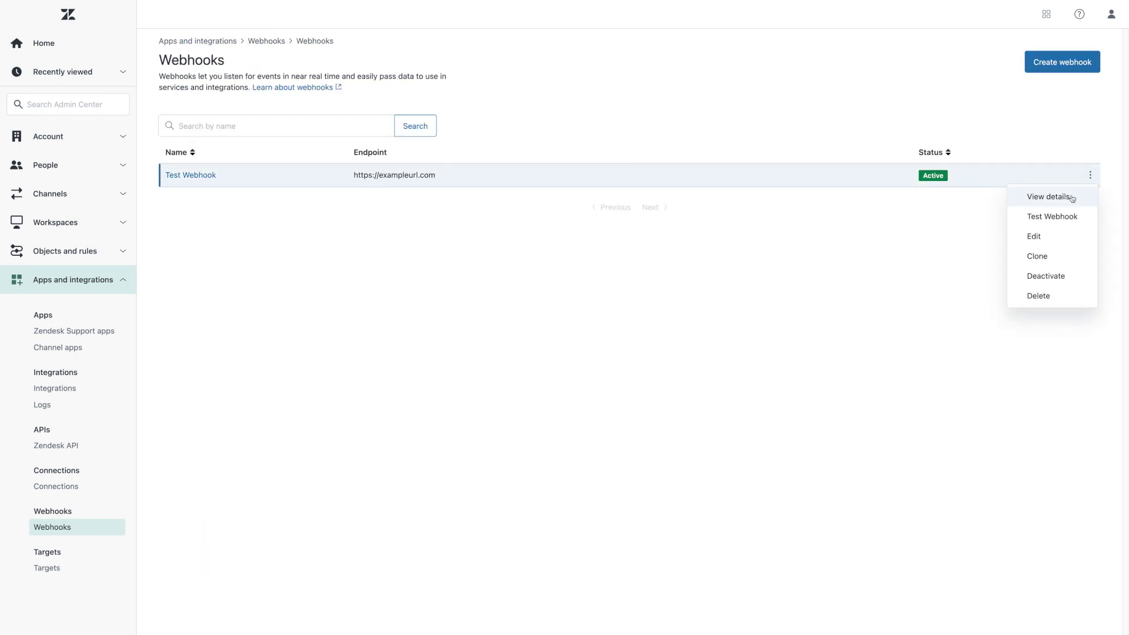
left_click(1071, 198)
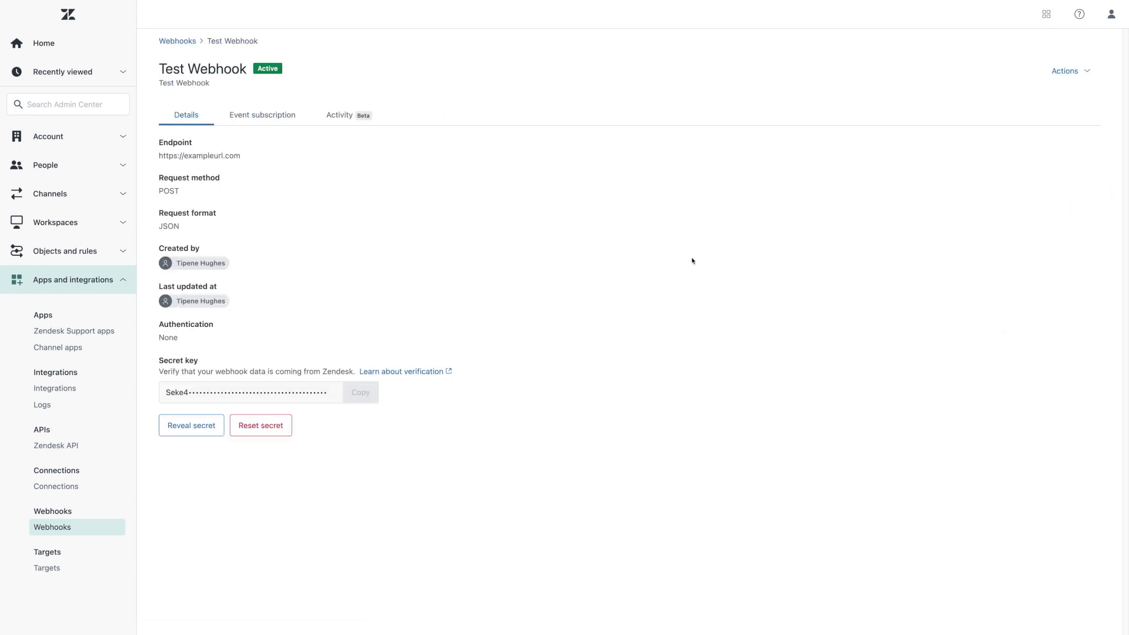
left_click_drag(199, 360, 157, 363)
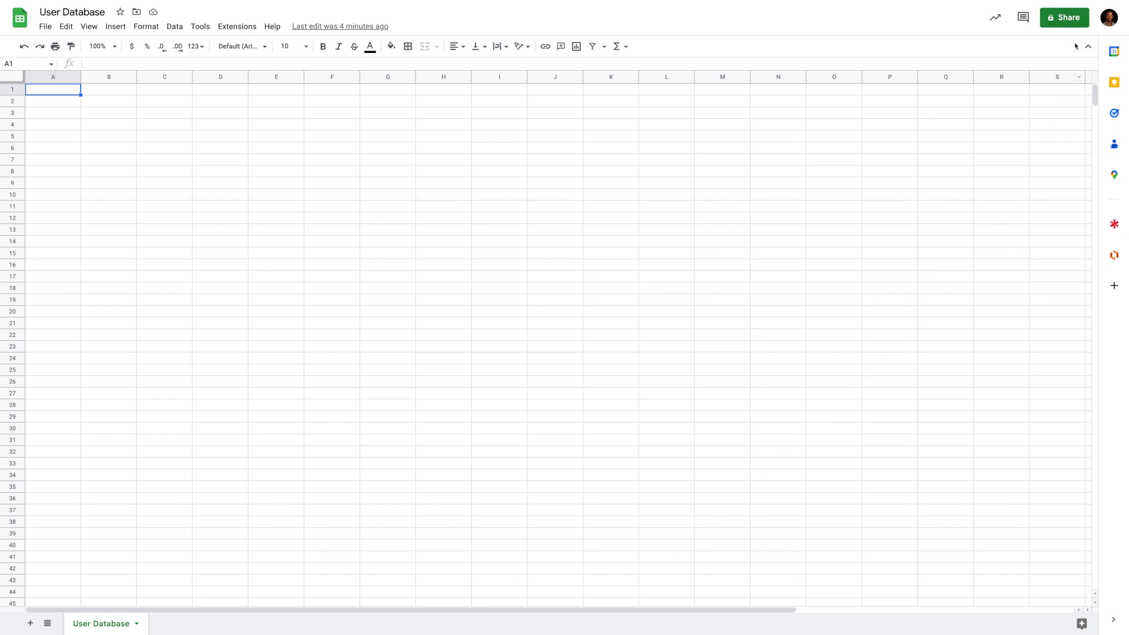
Step: Give anyone with the link access to User Database and launch Apps Script from Extensions
left_click(1074, 24)
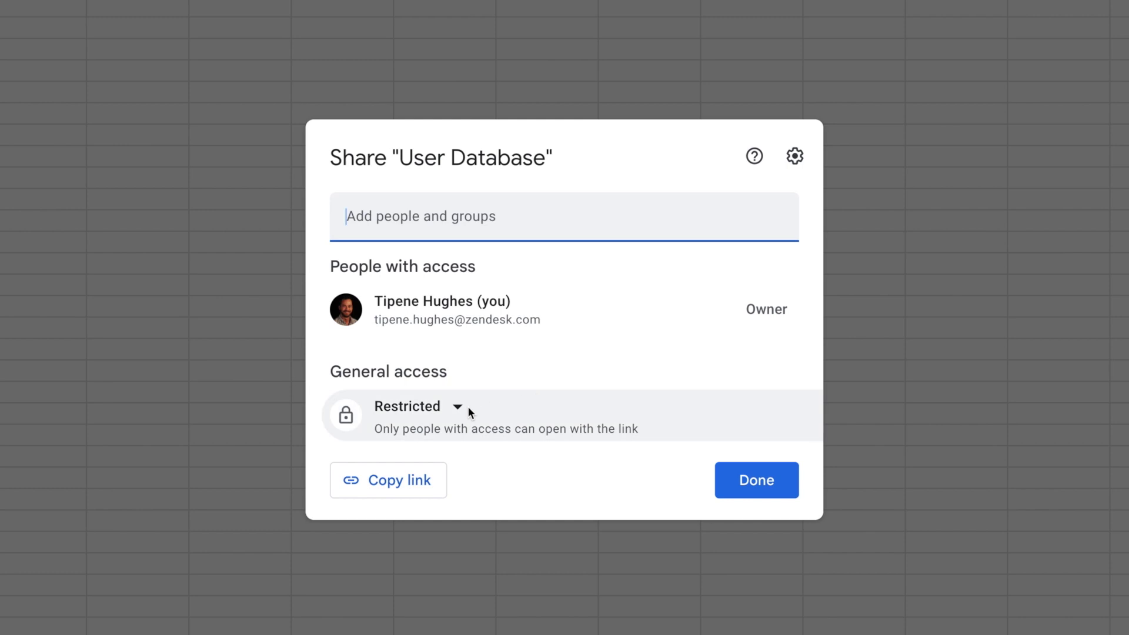
left_click(464, 408)
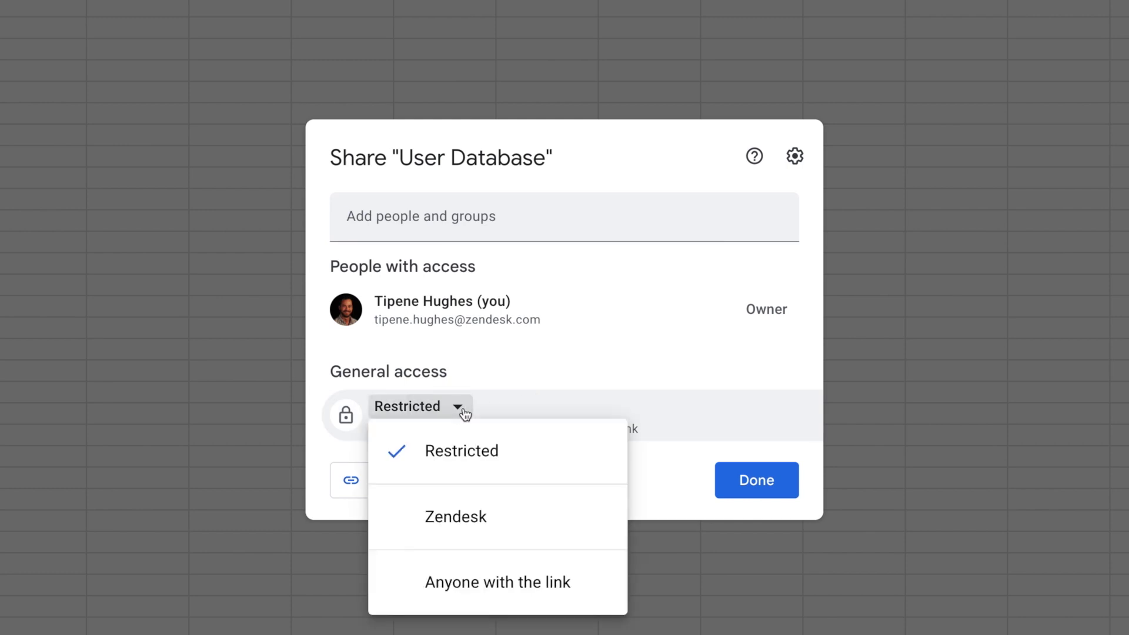
left_click(462, 579)
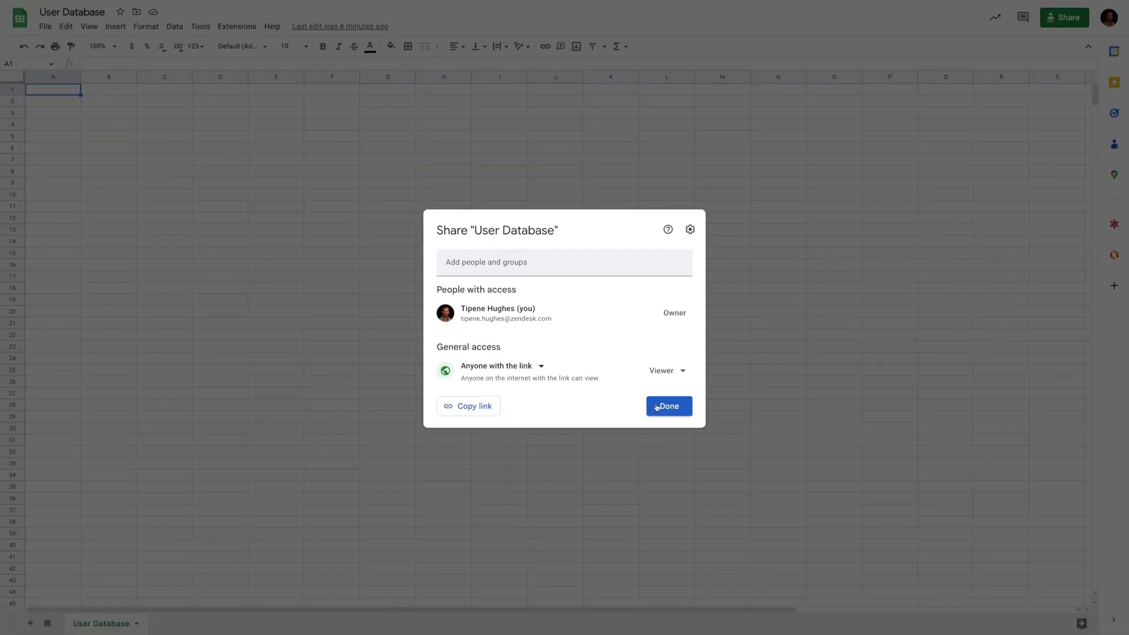
left_click(657, 407)
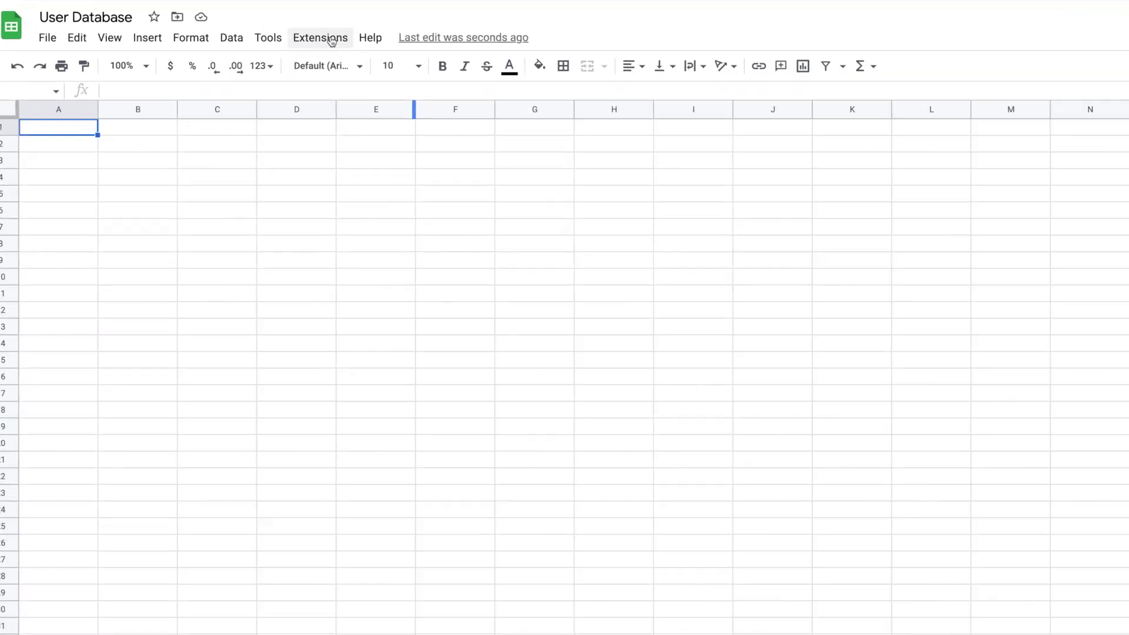
left_click(245, 29)
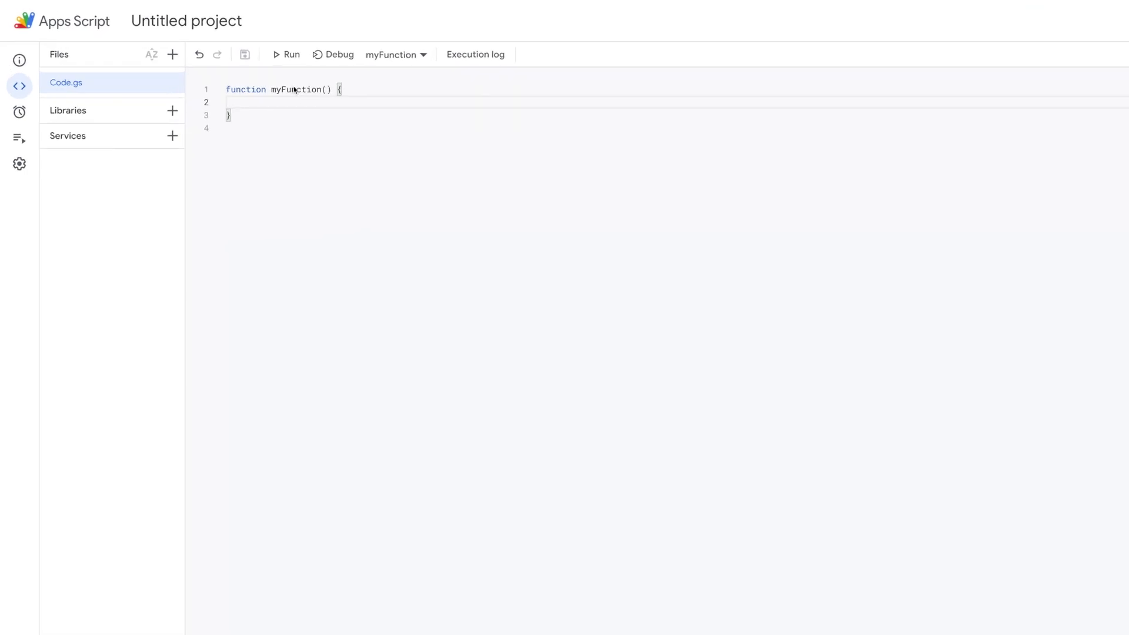
Step: Rename the default function to doPost(e)
double_click(295, 89)
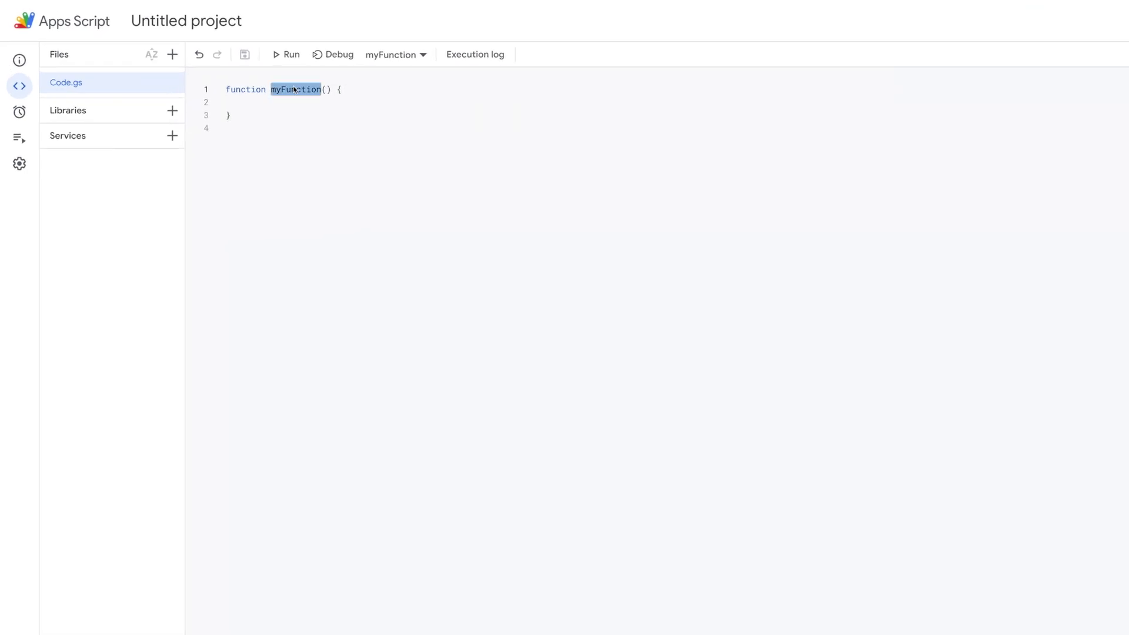
type("doPost")
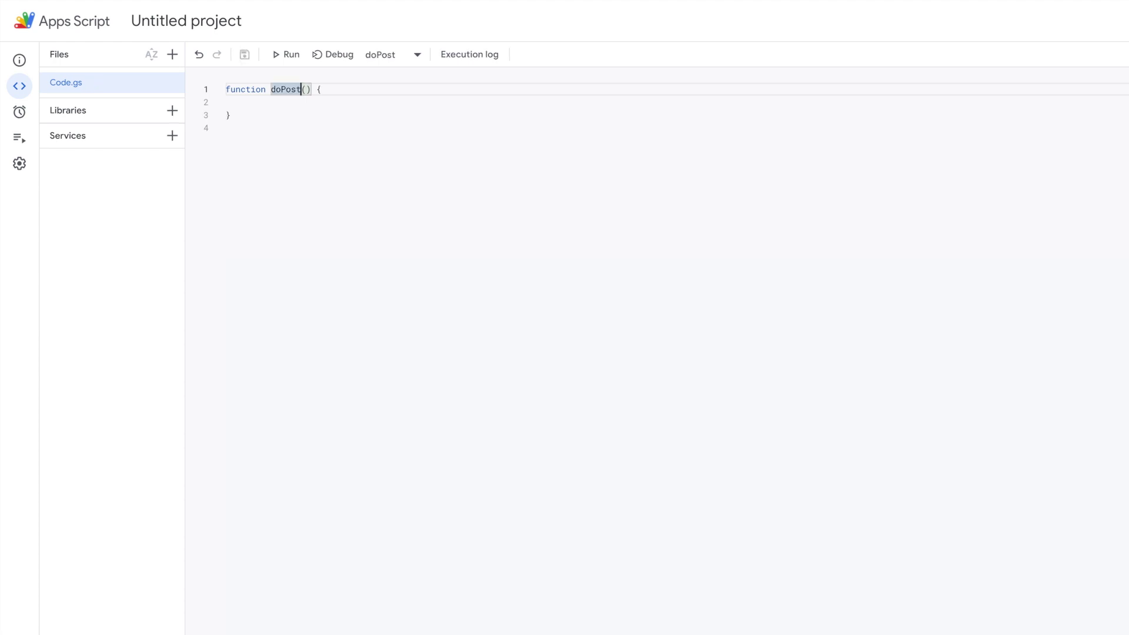
type("e")
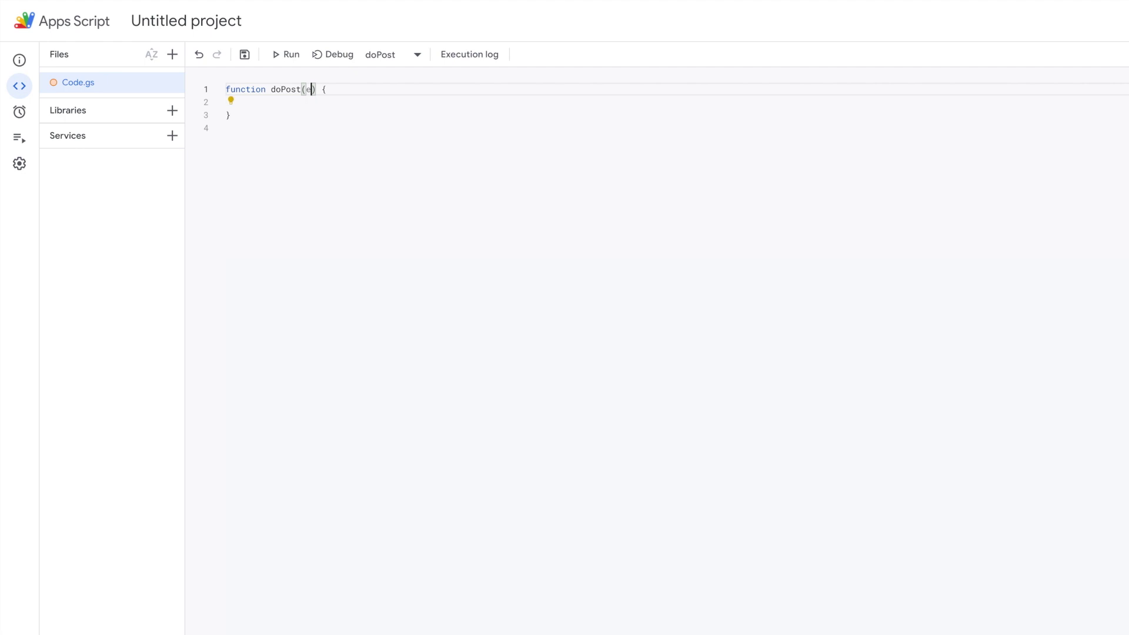
key("Down")
Step: Add const ss = SpreadsheetApp.openById() using the ID copied from the Sheets URL
type("c")
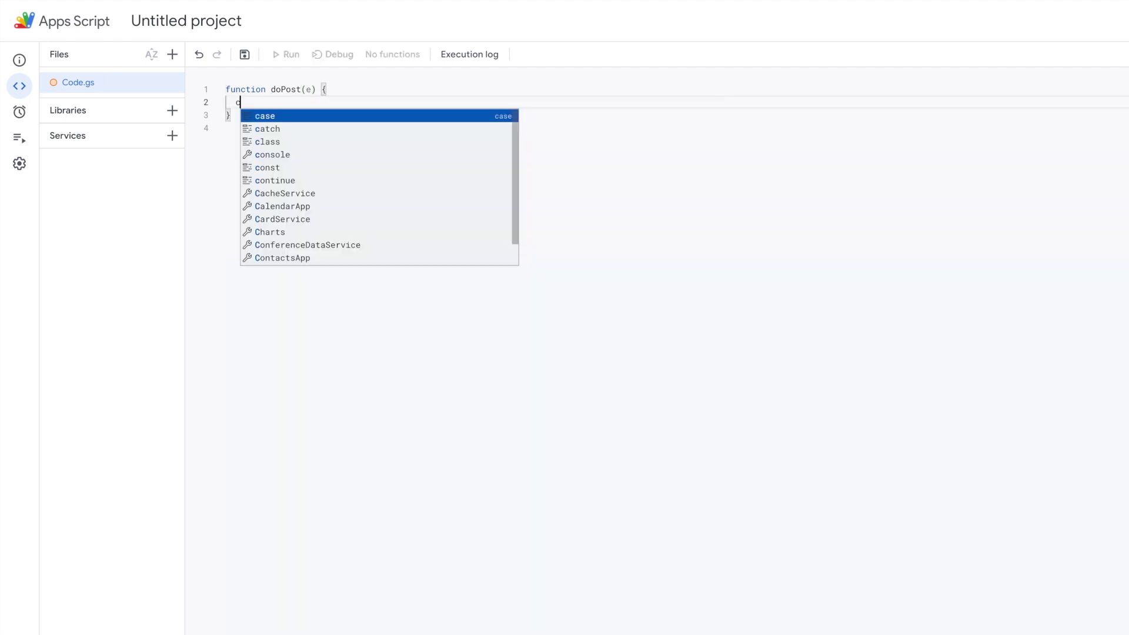
type("onst ss ")
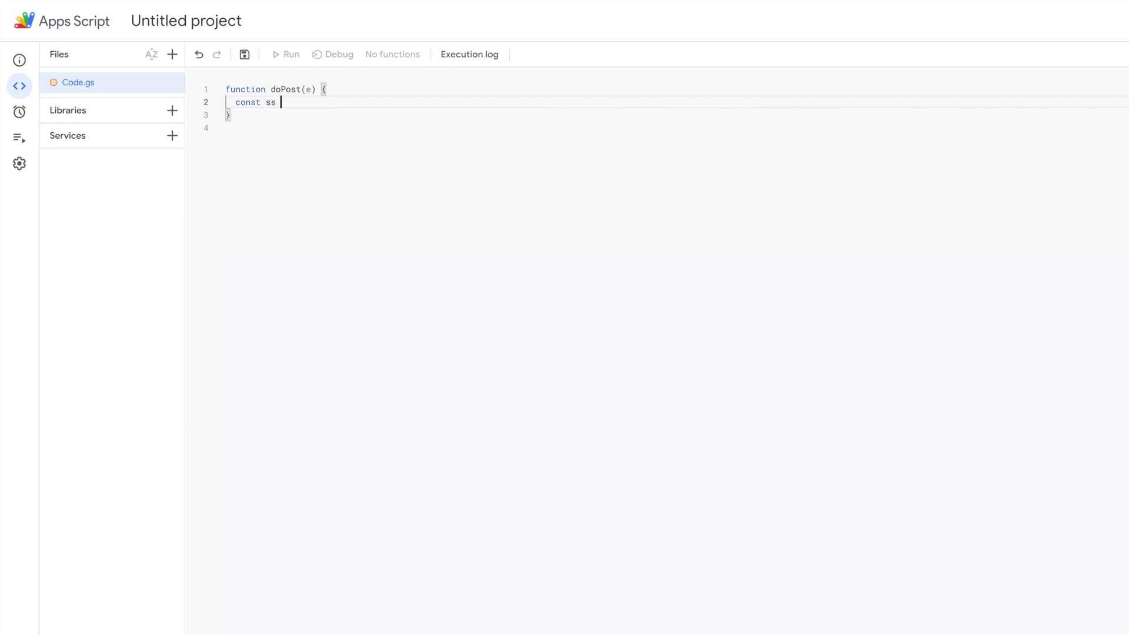
type("= Spre")
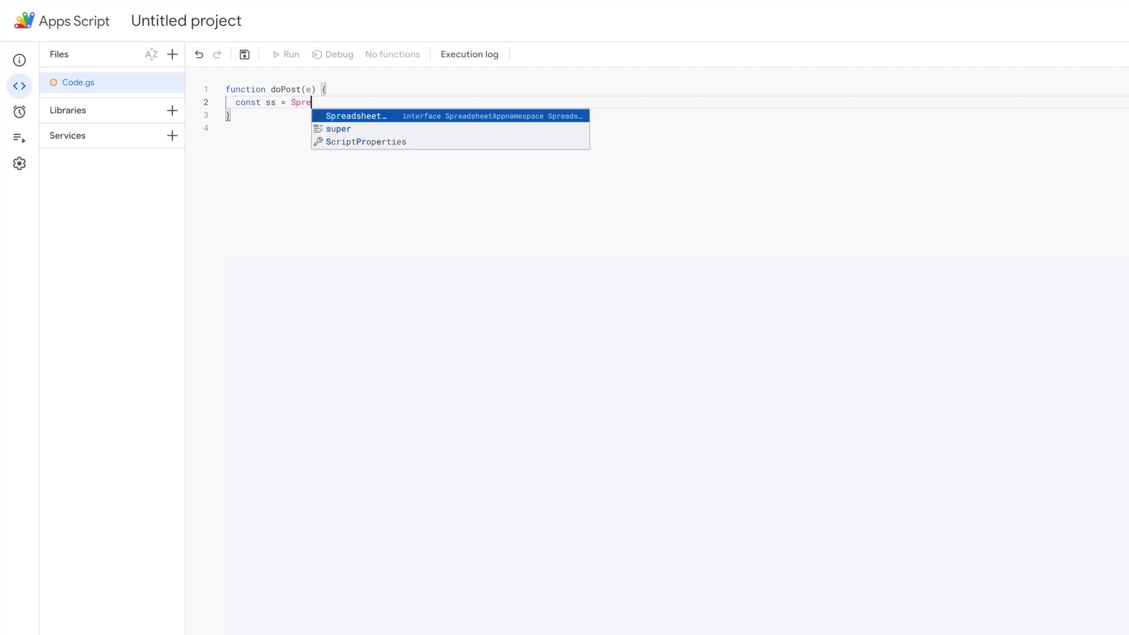
type("adsheet")
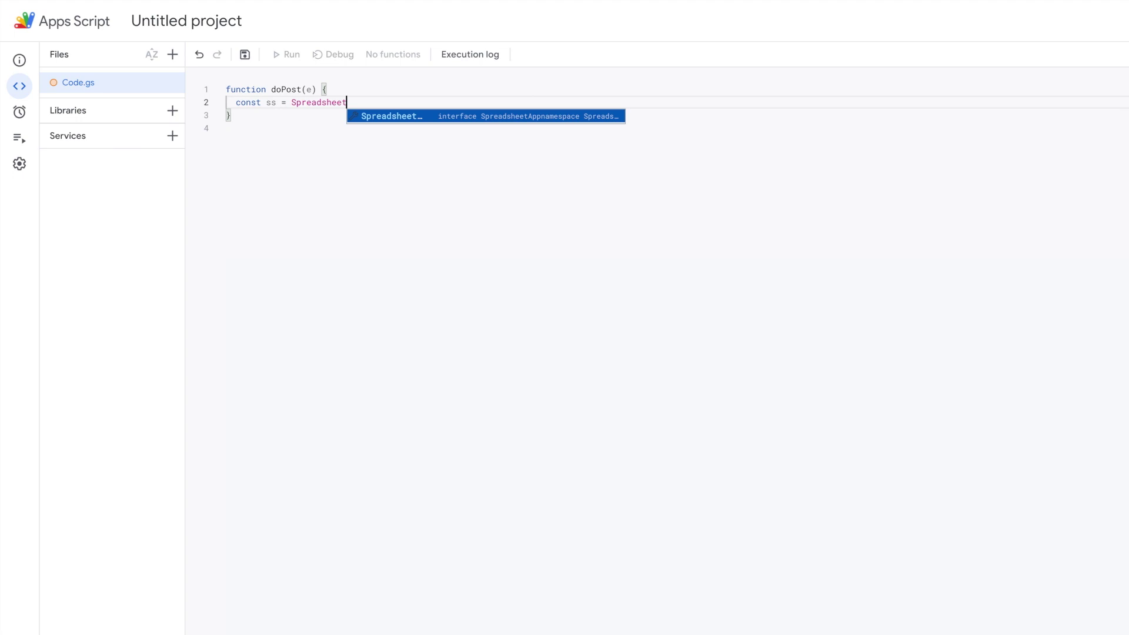
type("App.op")
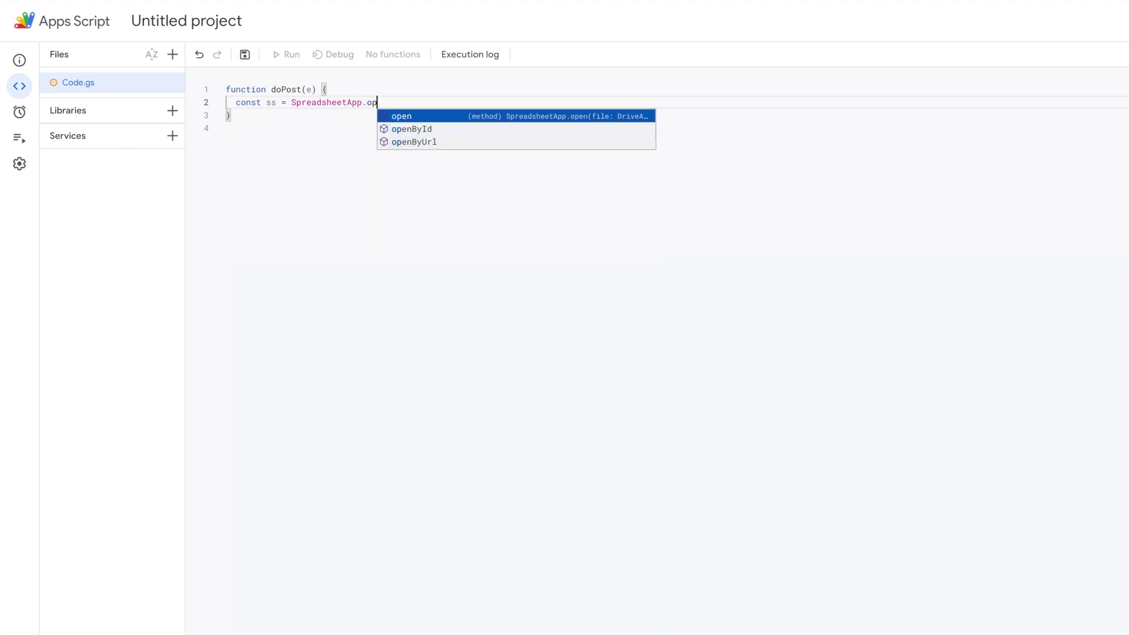
type("enBy")
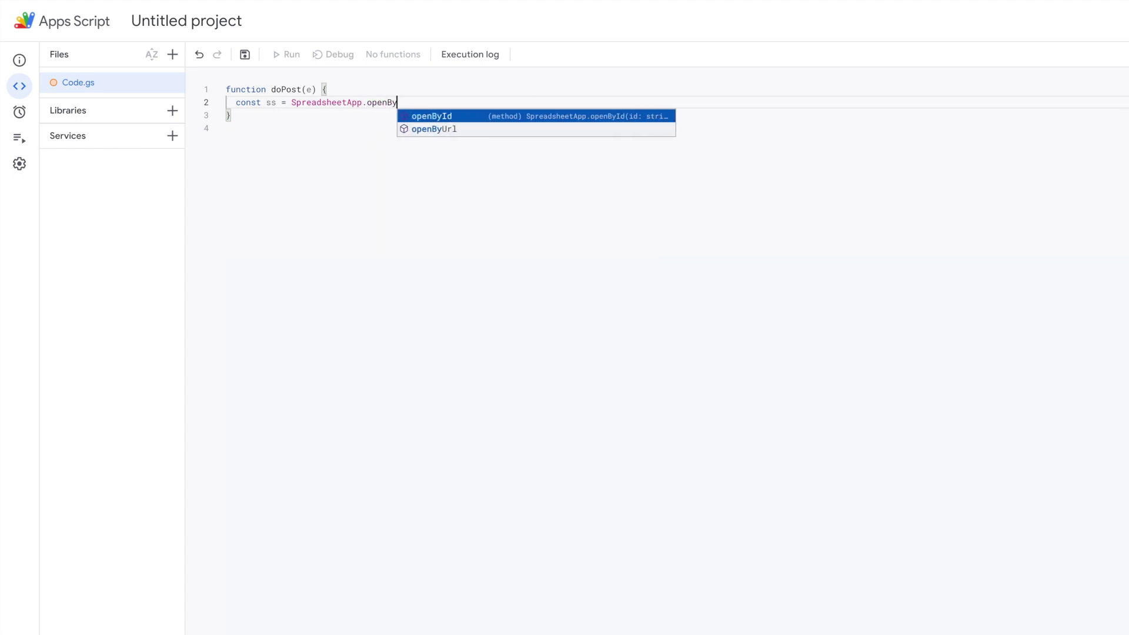
type("Id(")
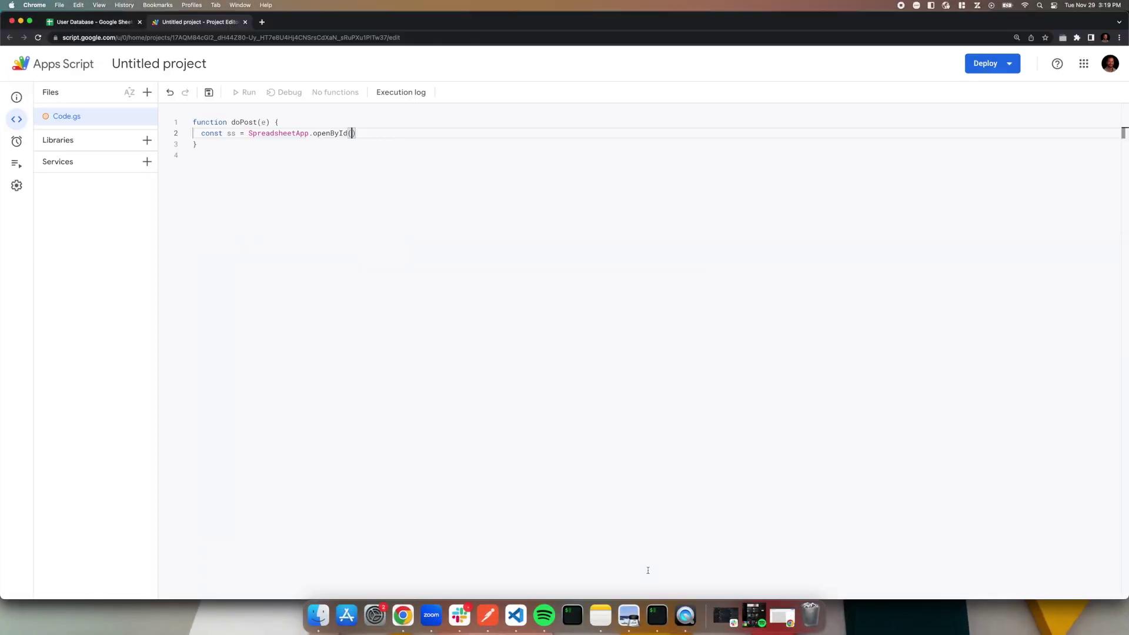
key("ctrl+shift+Tab")
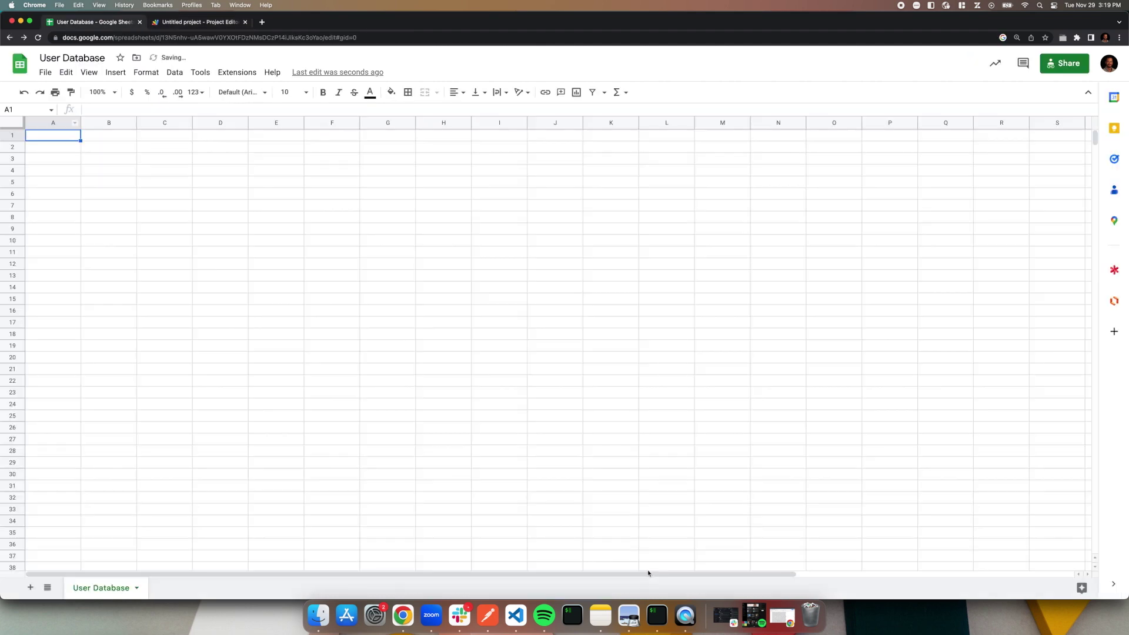
left_click_drag(182, 37, 342, 37)
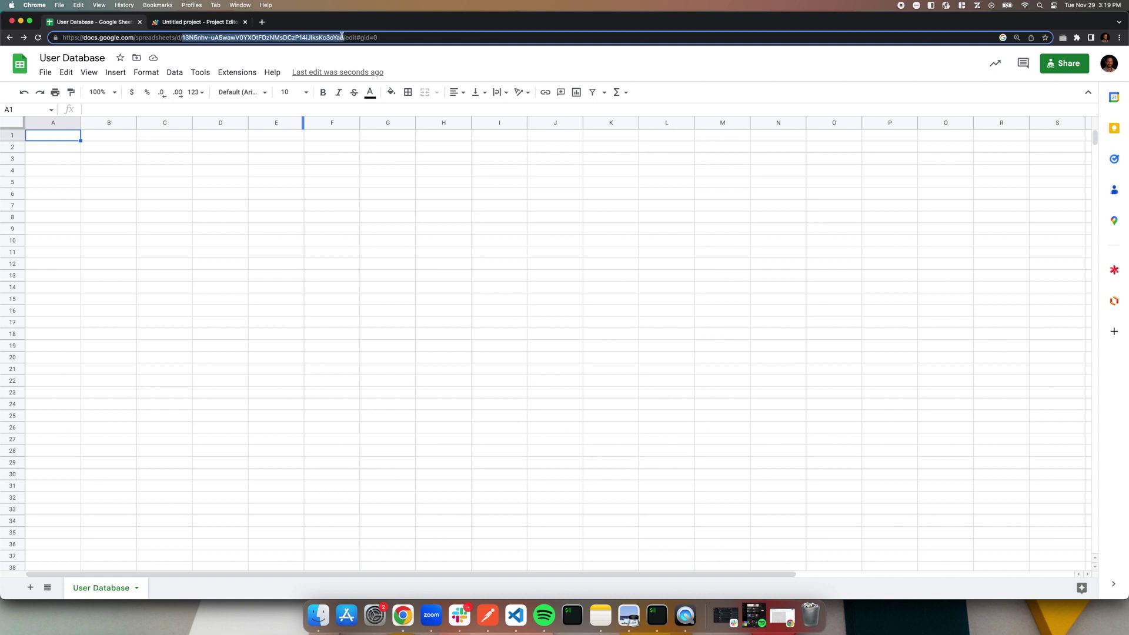
key("super+c")
key("ctrl+Tab")
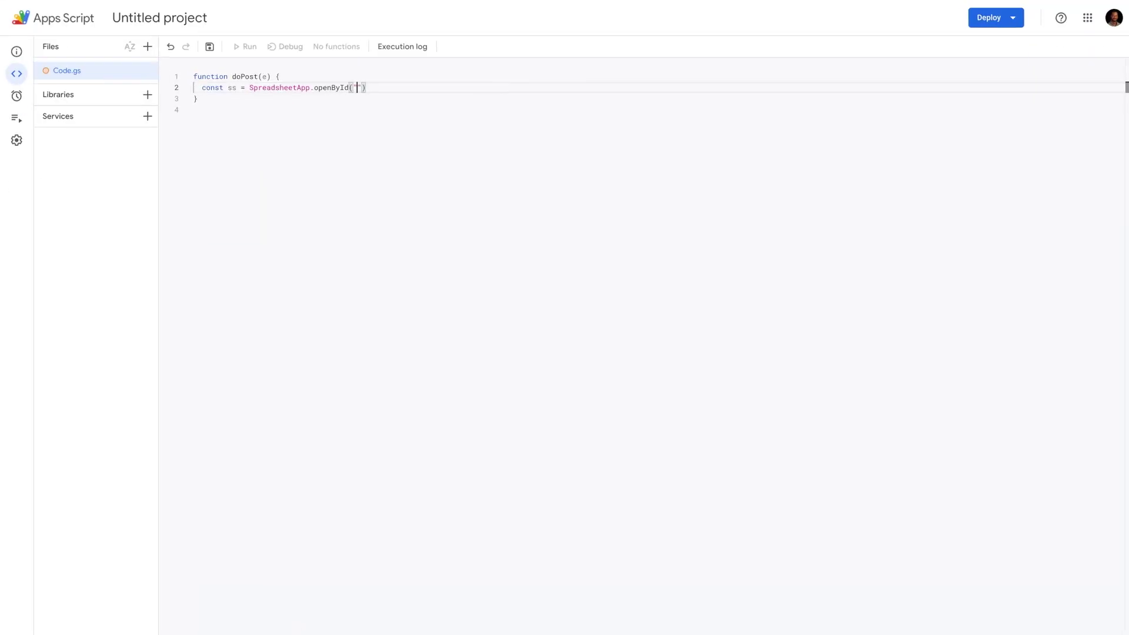
key("super+v")
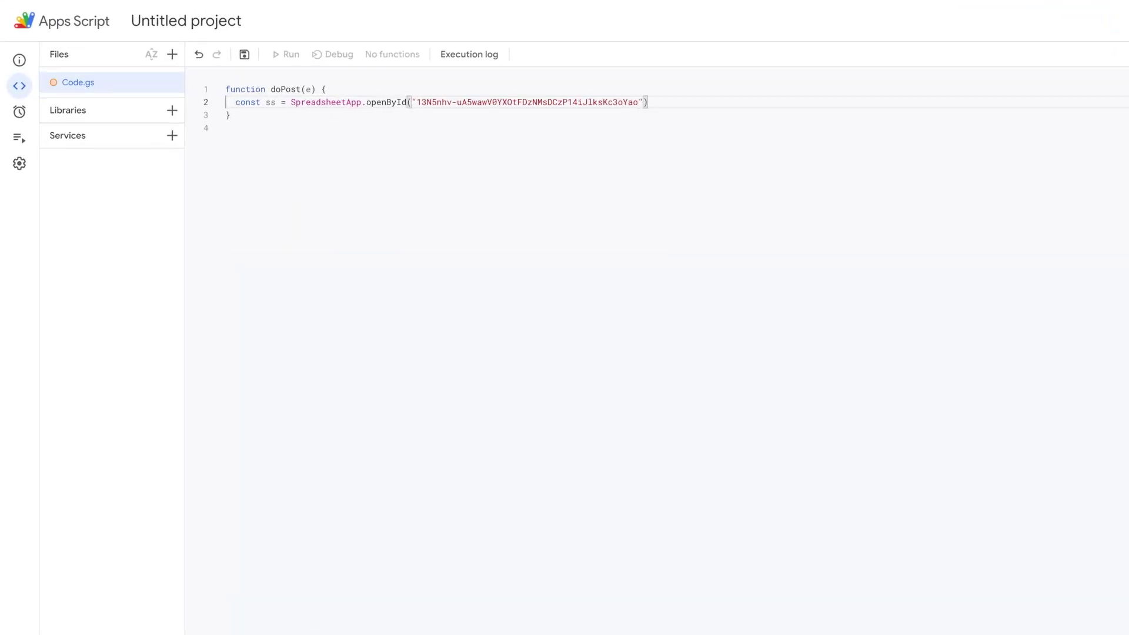
key("End")
key("Return")
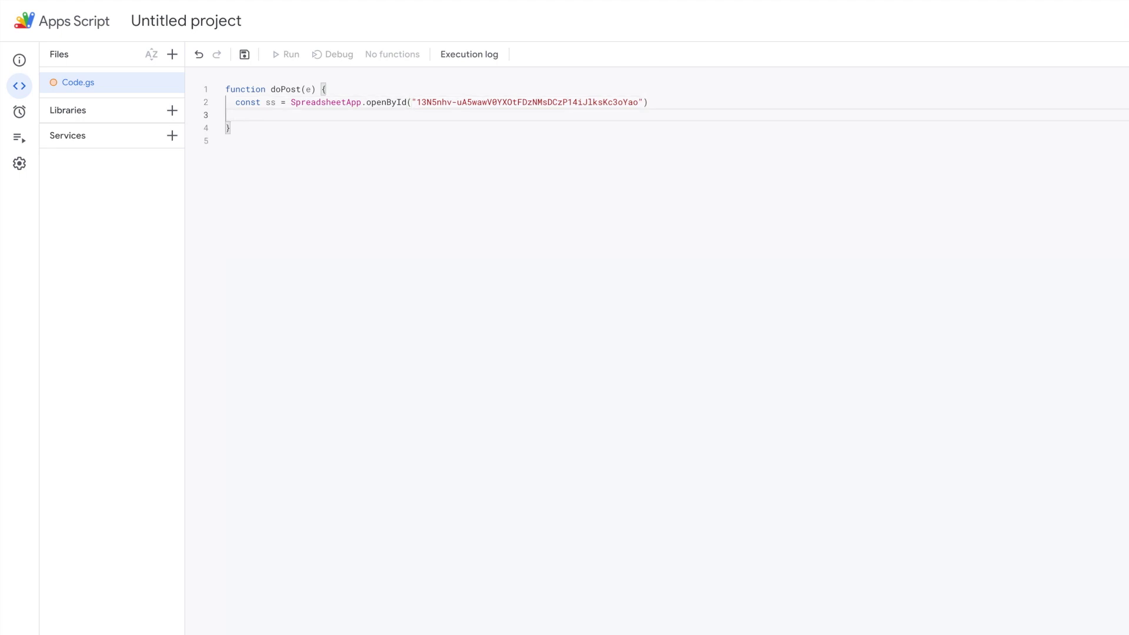
Step: Add const sheet = ss.getSheetByName("User Database")
type("const sheet")
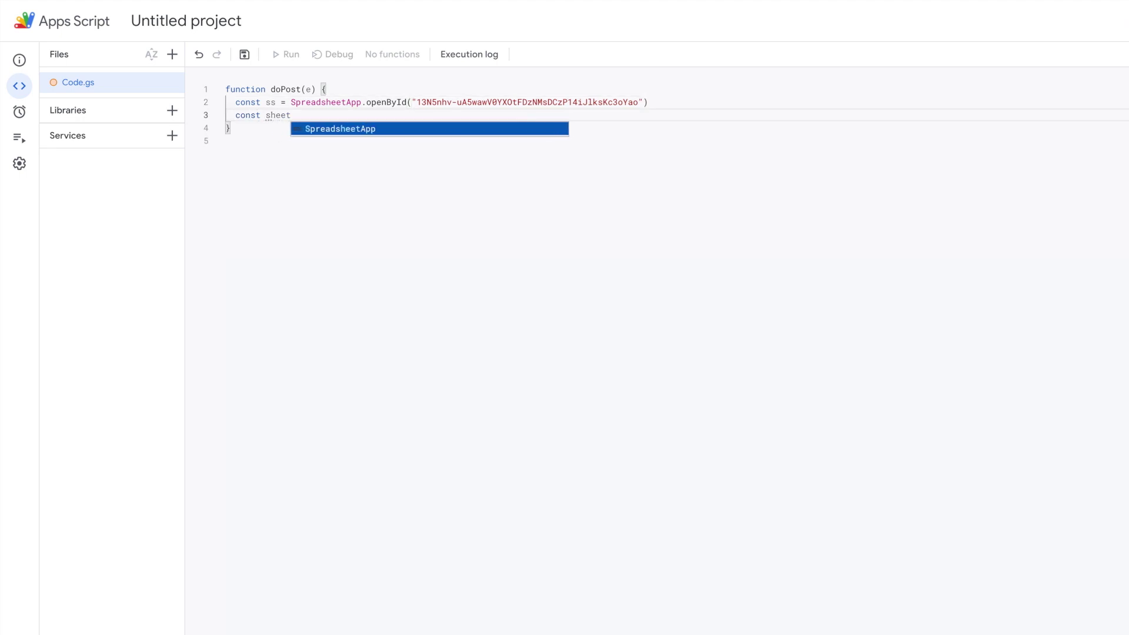
type(" = ss.getS")
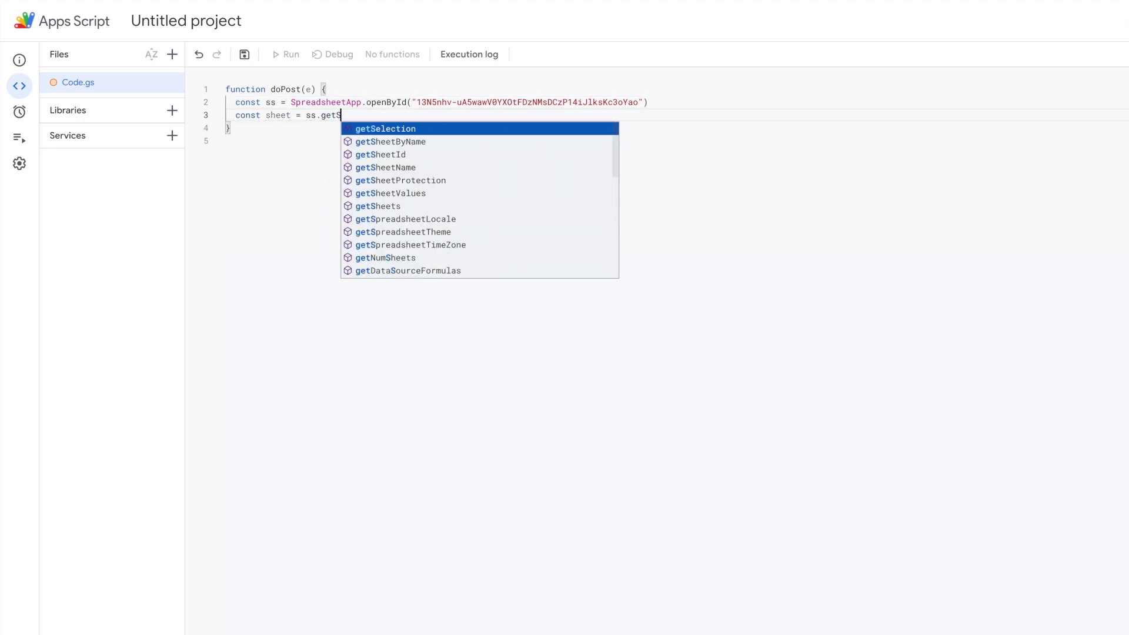
type("heetByName")
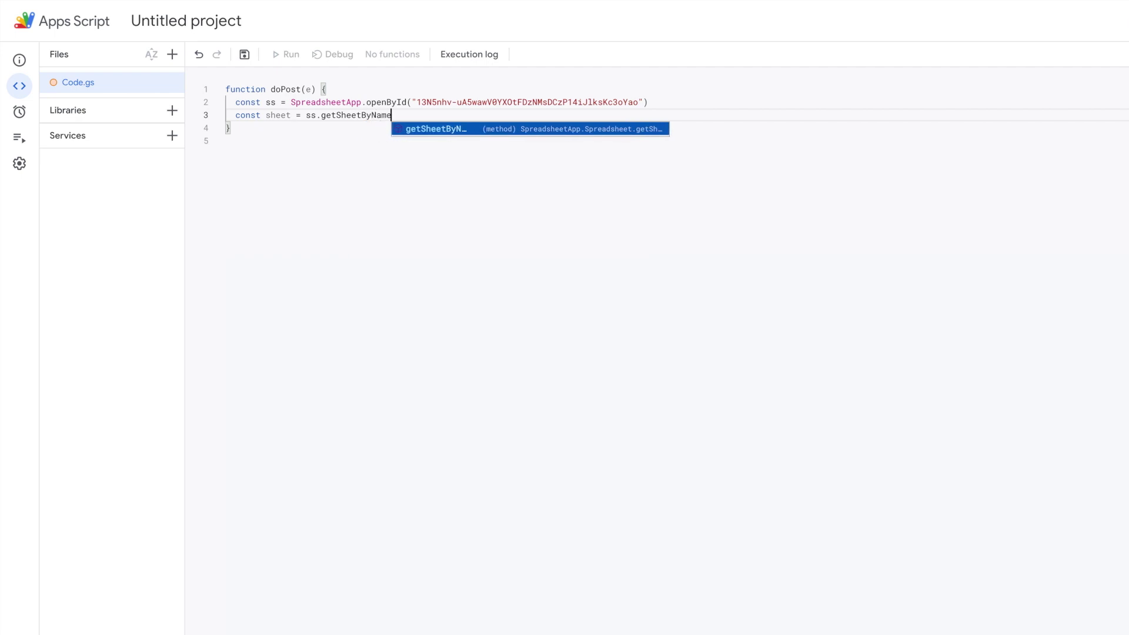
type("(\"U")
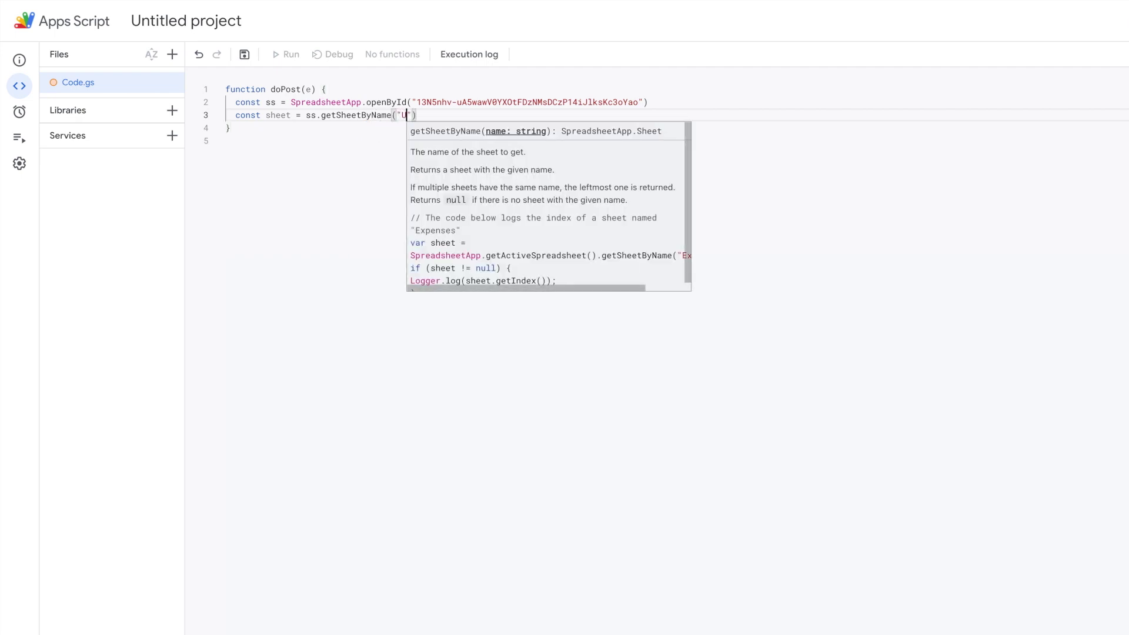
type("ser Database")
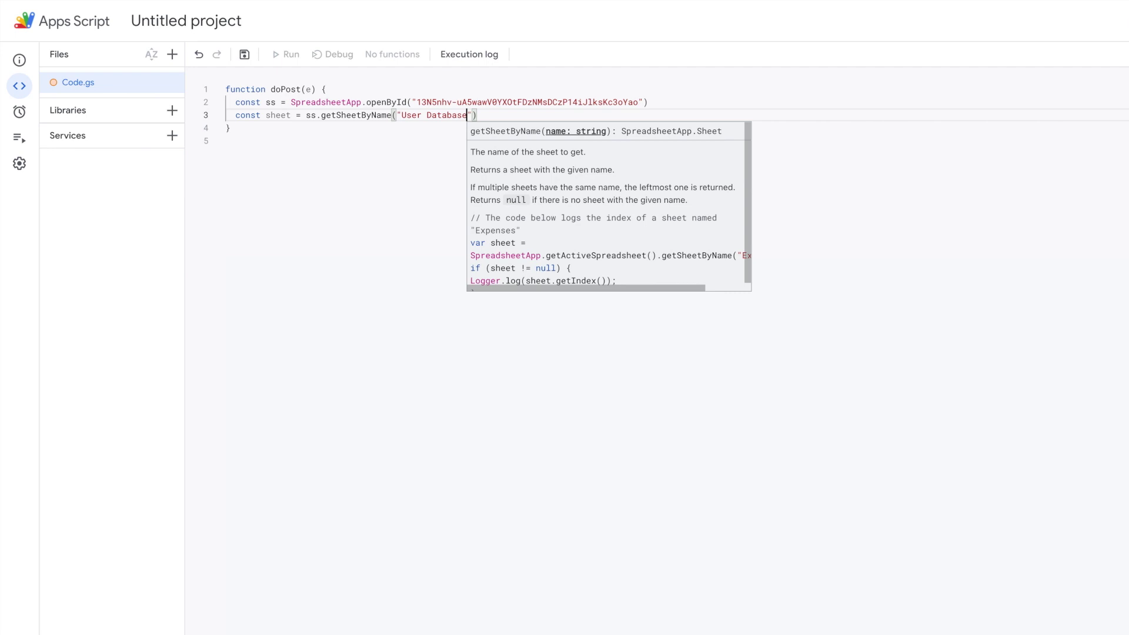
key("End")
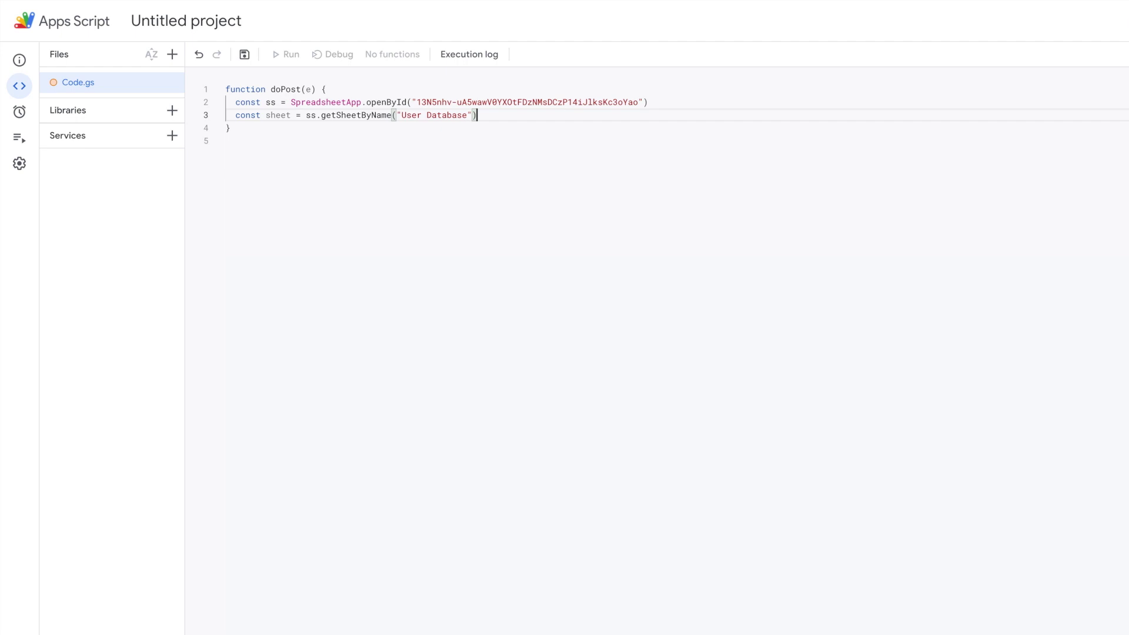
key("Return")
key("Return")
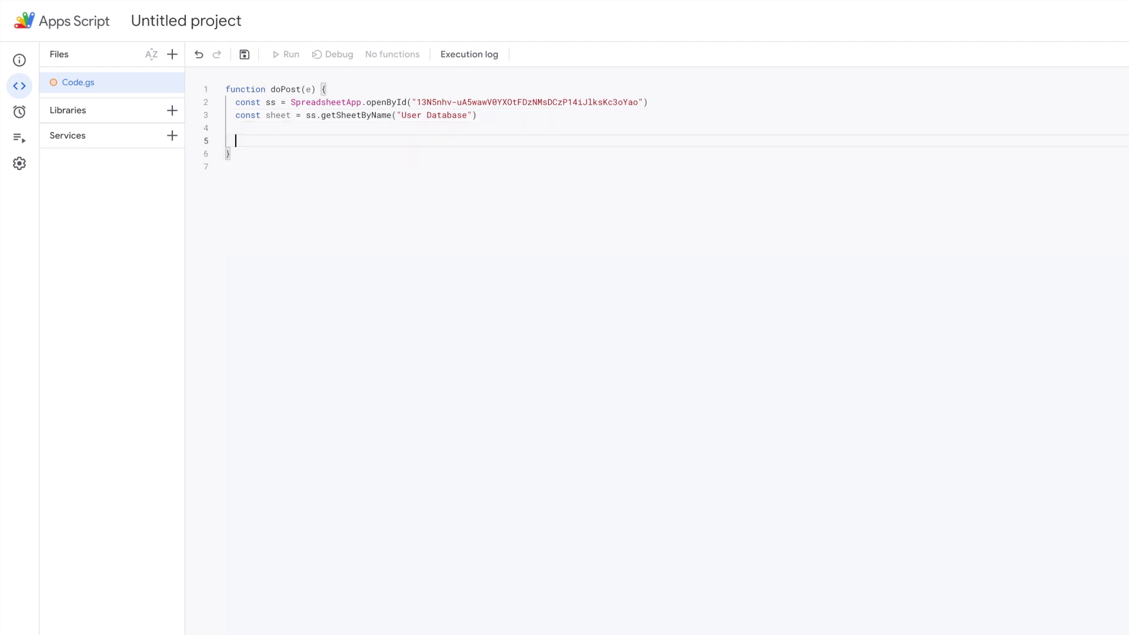
Step: Add const data = JSON.parse(e.postData.contents) inside doPost
type("const data ")
type("= JSON.parse")
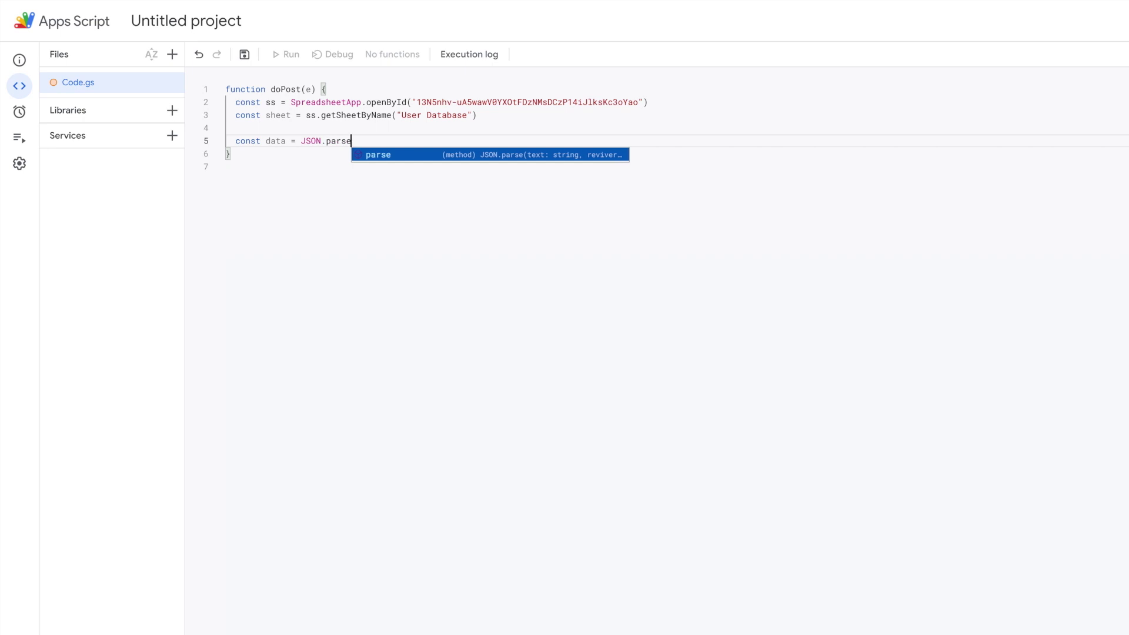
type("(e.post")
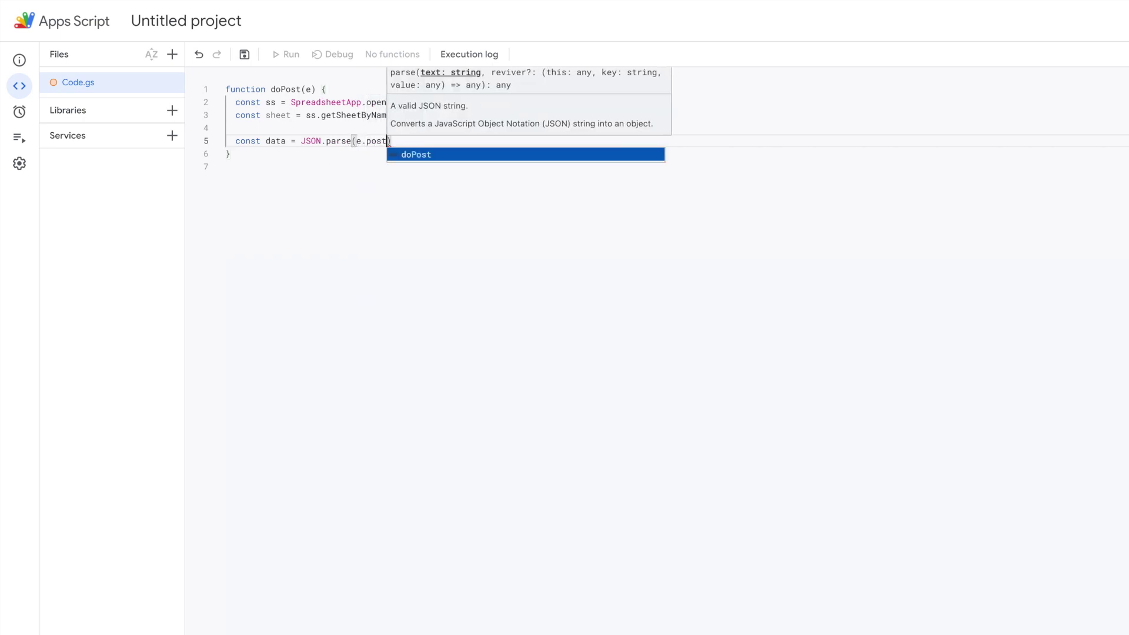
type("Data.contents")
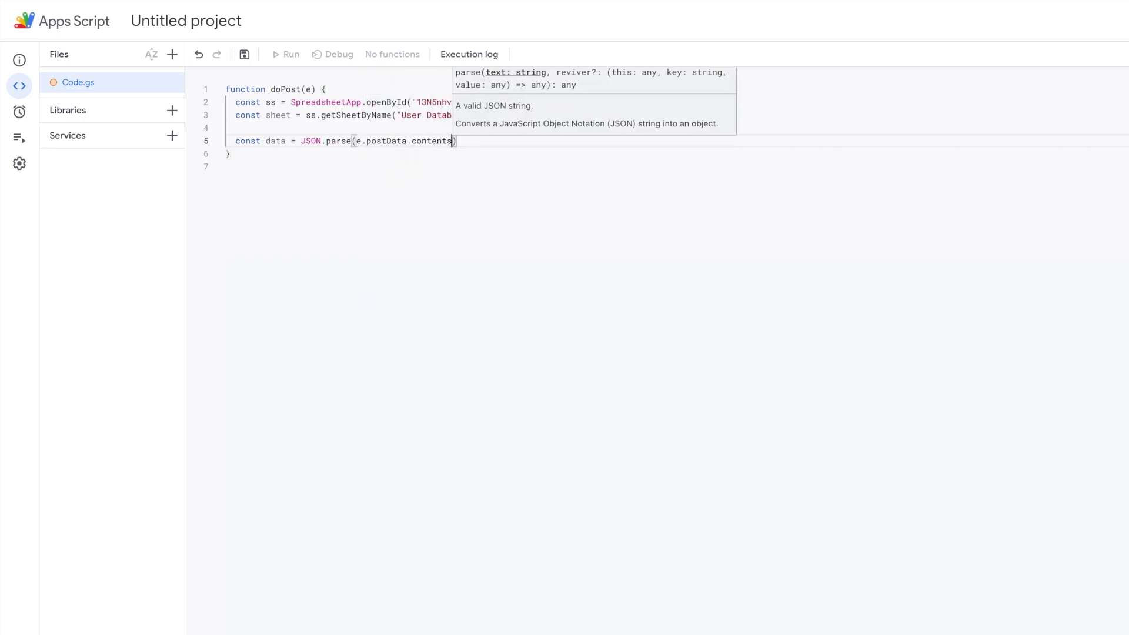
key("Escape")
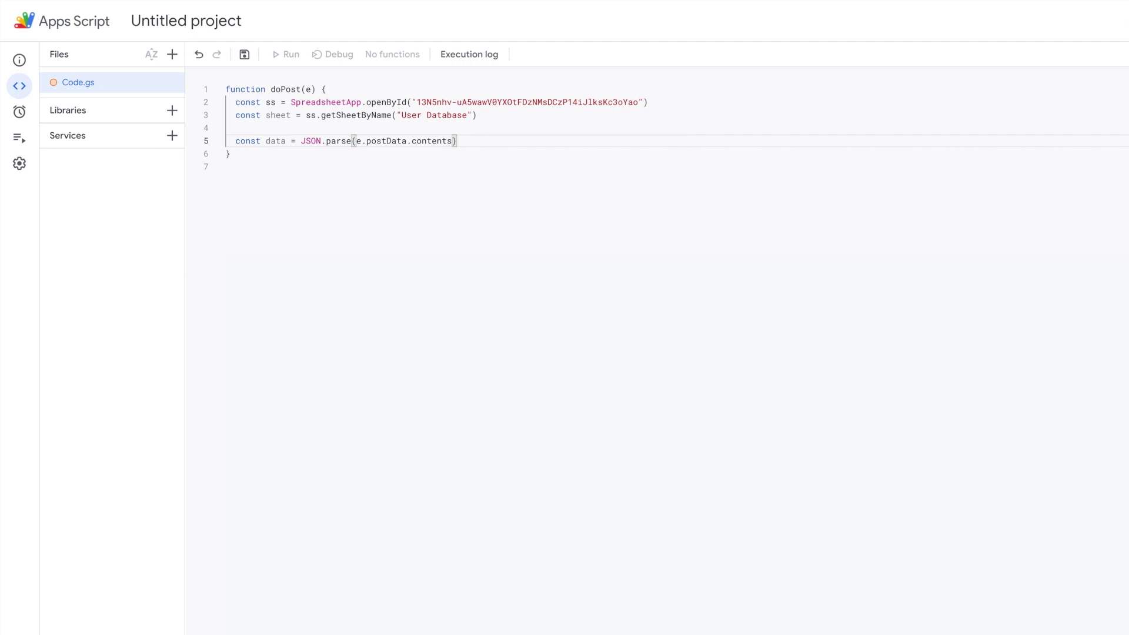
key("Return")
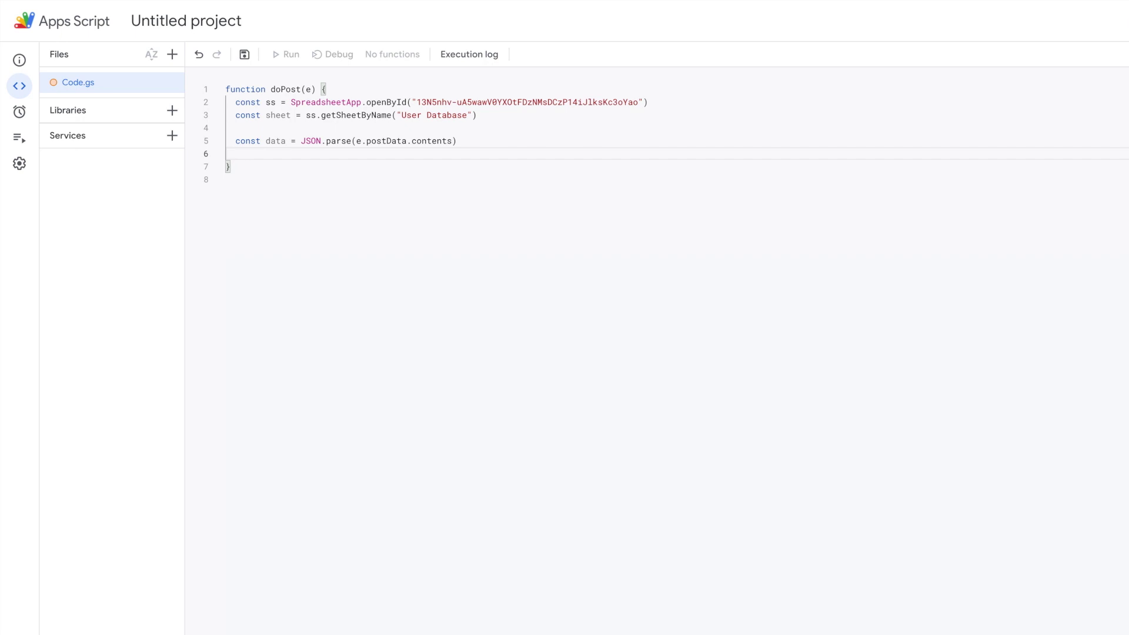
Step: Build a values array: headers Account ID, User ID, Organization ID, Role, Created At, plus data fields
type("const")
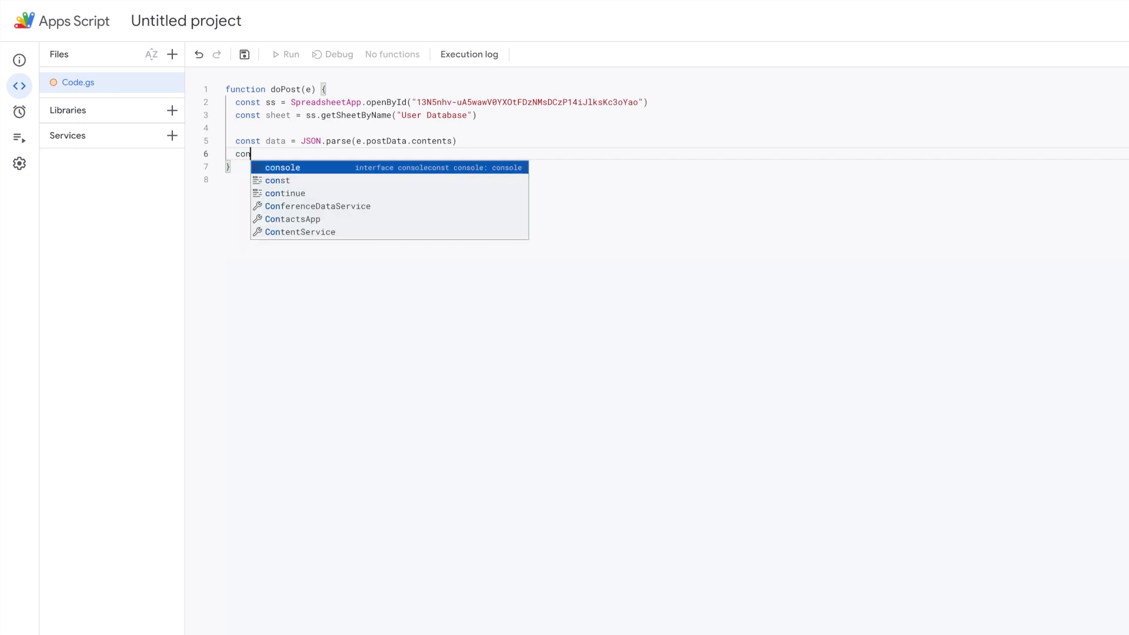
type(" values = [")
key("Return")
type("[")
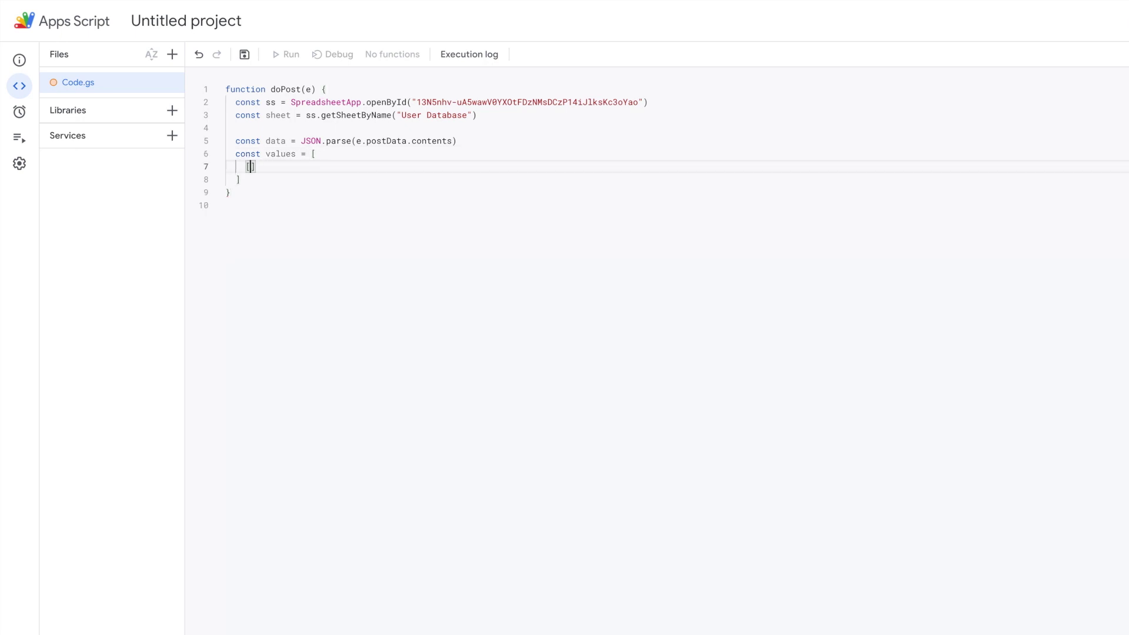
type("\"Account ID\", \"")
type("User ID\", \"Organiz")
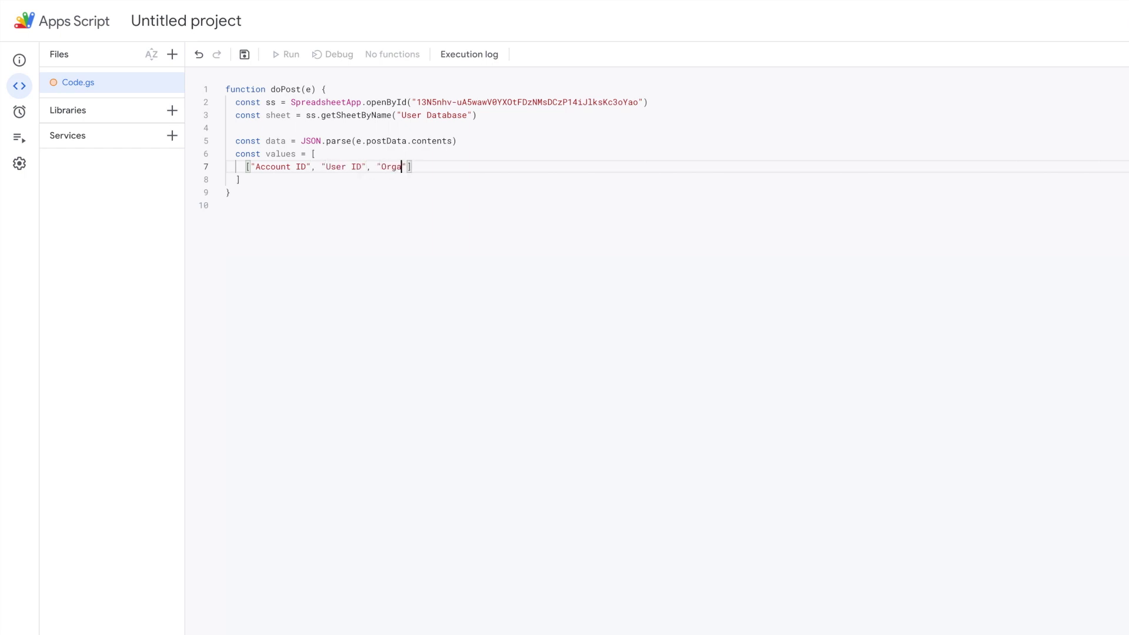
type("ation ID\", \"Role\"")
type(", \"Created At")
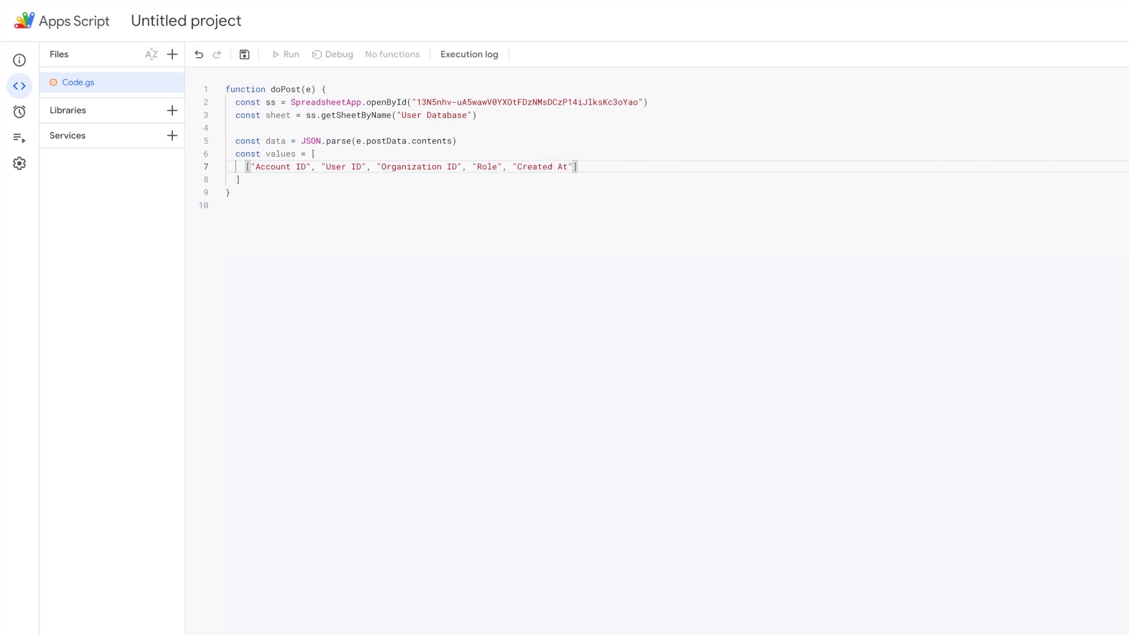
key("End")
type(",")
key("Return")
type("[data.ac")
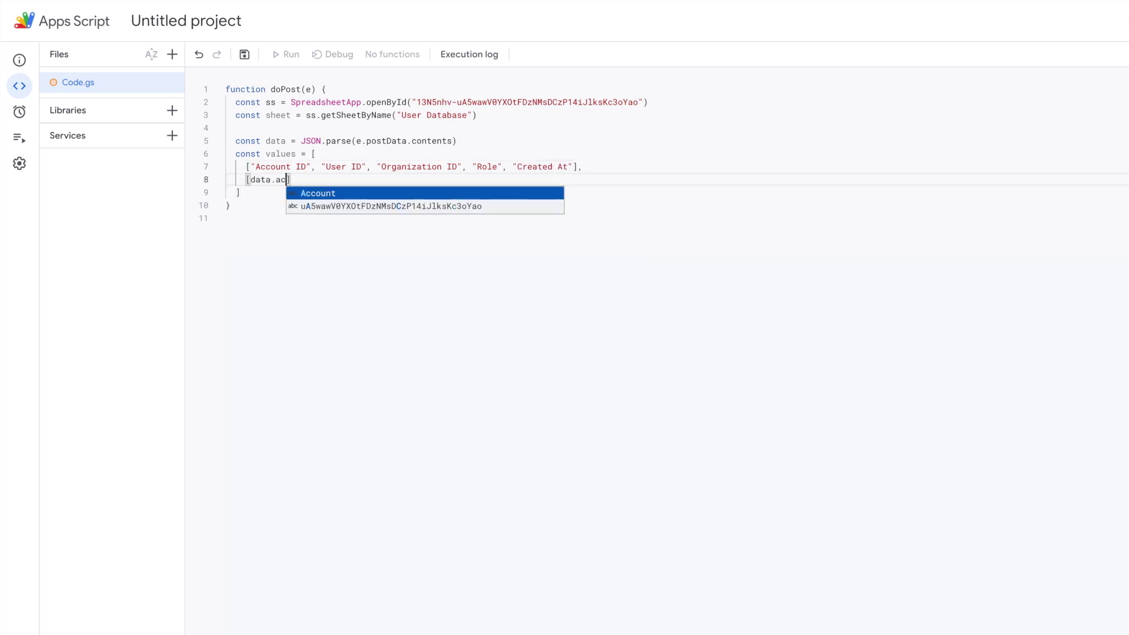
type("count_id, data.detail.id")
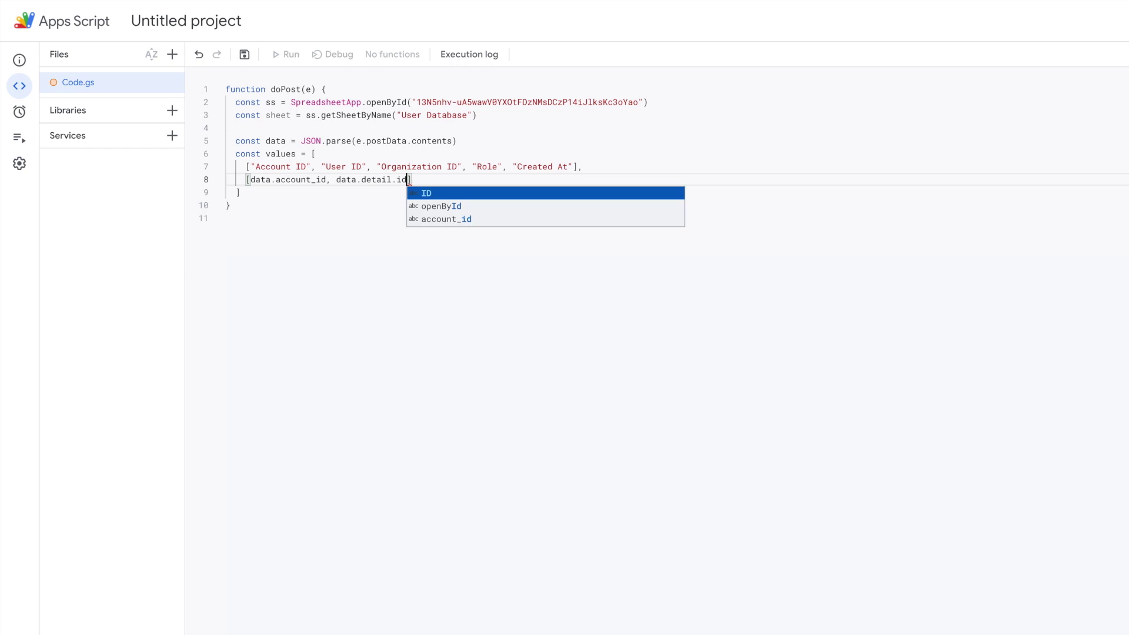
type(", data.detail.orga")
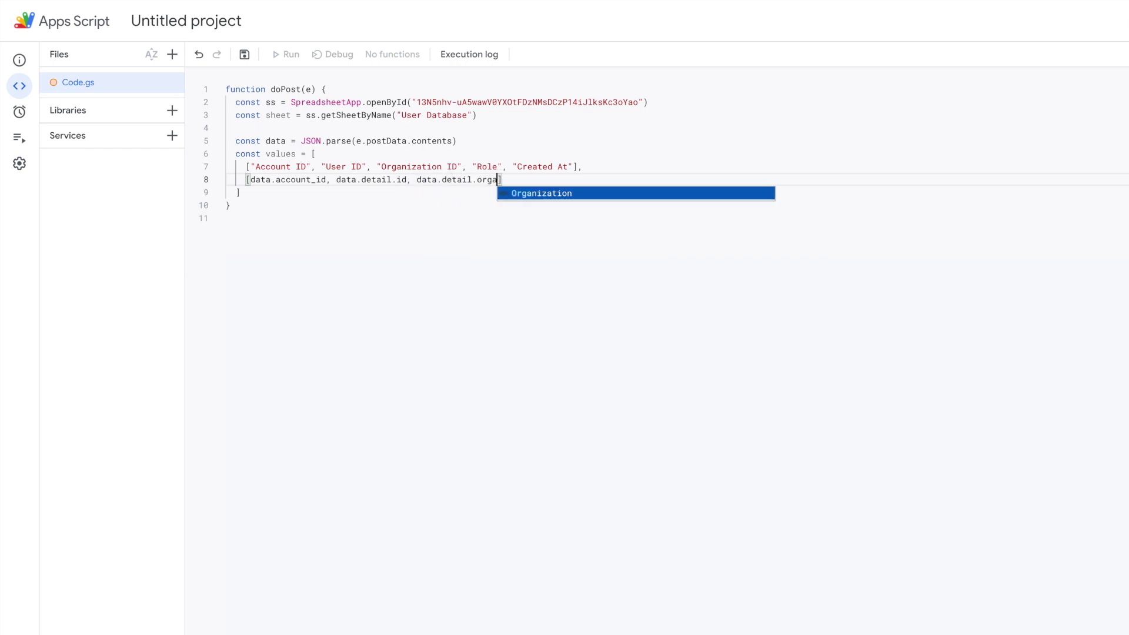
type("nization_id, data.det")
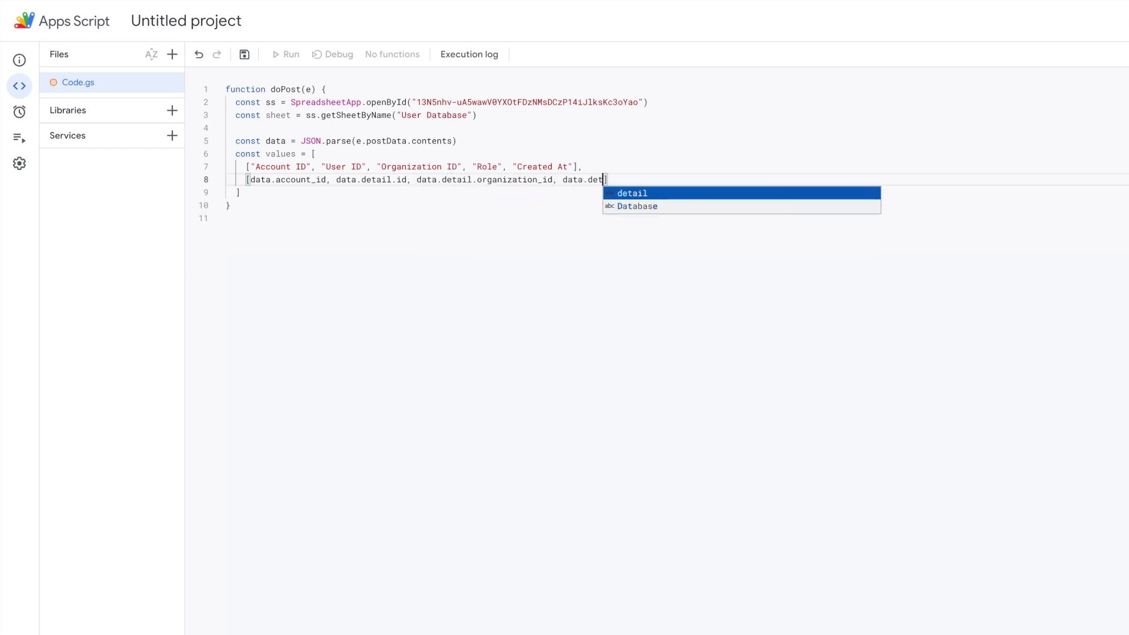
type("ail.role, data.detail.created")
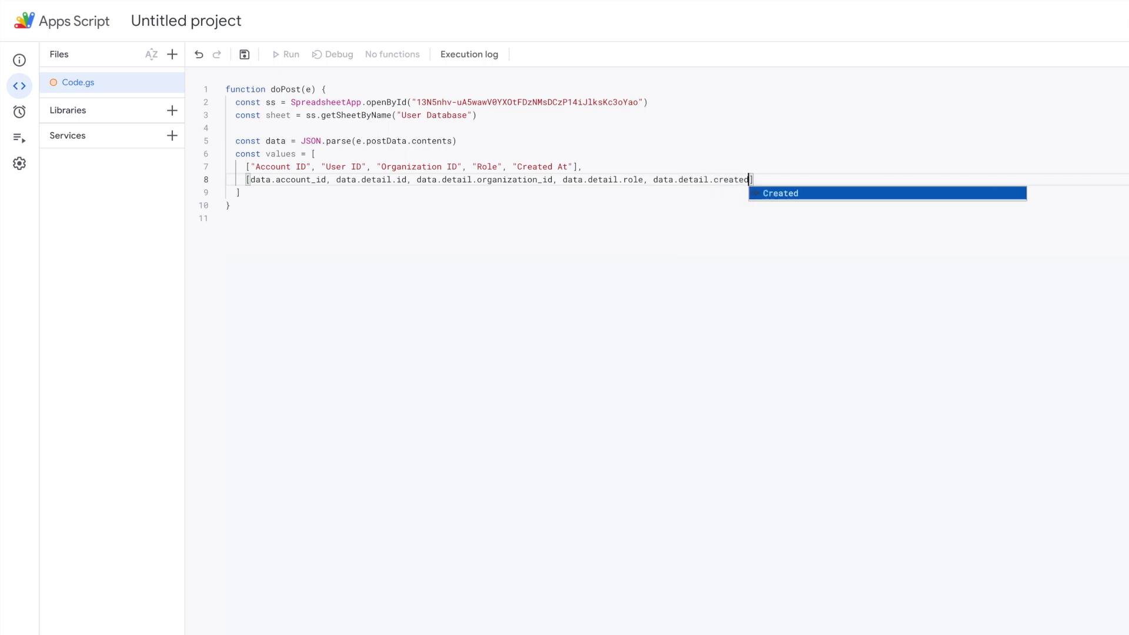
type("_at")
key("Down")
Step: Begin const lastRow = sheet.getLastRow() via autocomplete
key("Return")
key("Return")
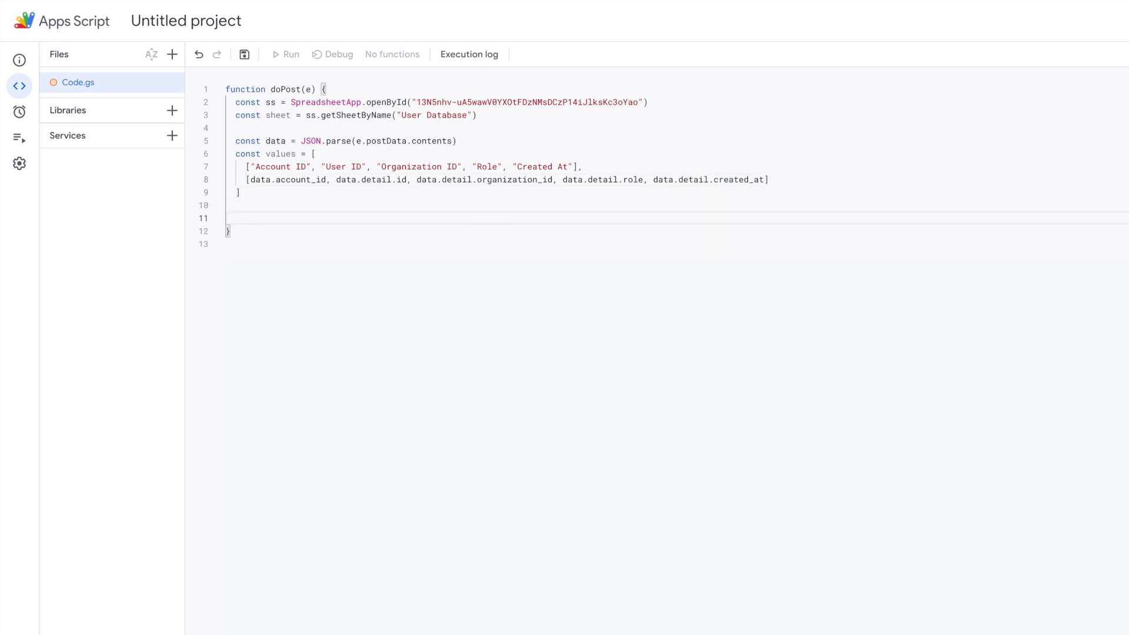
type("const lastRo")
type("w = sheet.g")
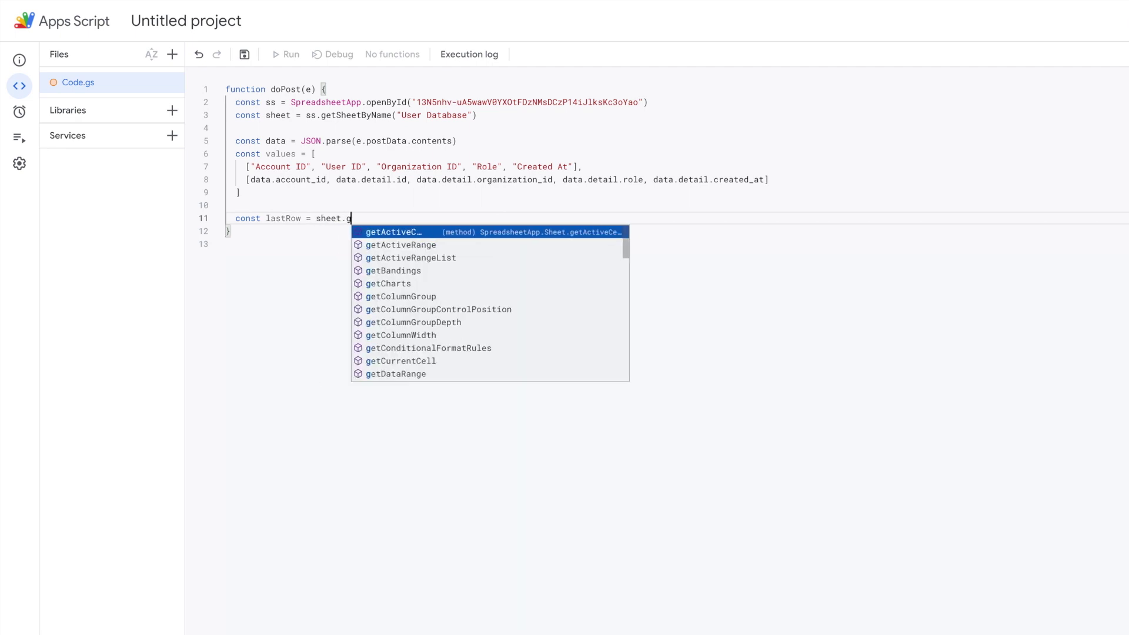
type("etLastRo")
key("Tab")
Step: Add if (lastRow < 1) calling sheet.getRange(lastRow+1,1,2,5).setValues(values)
type("(")
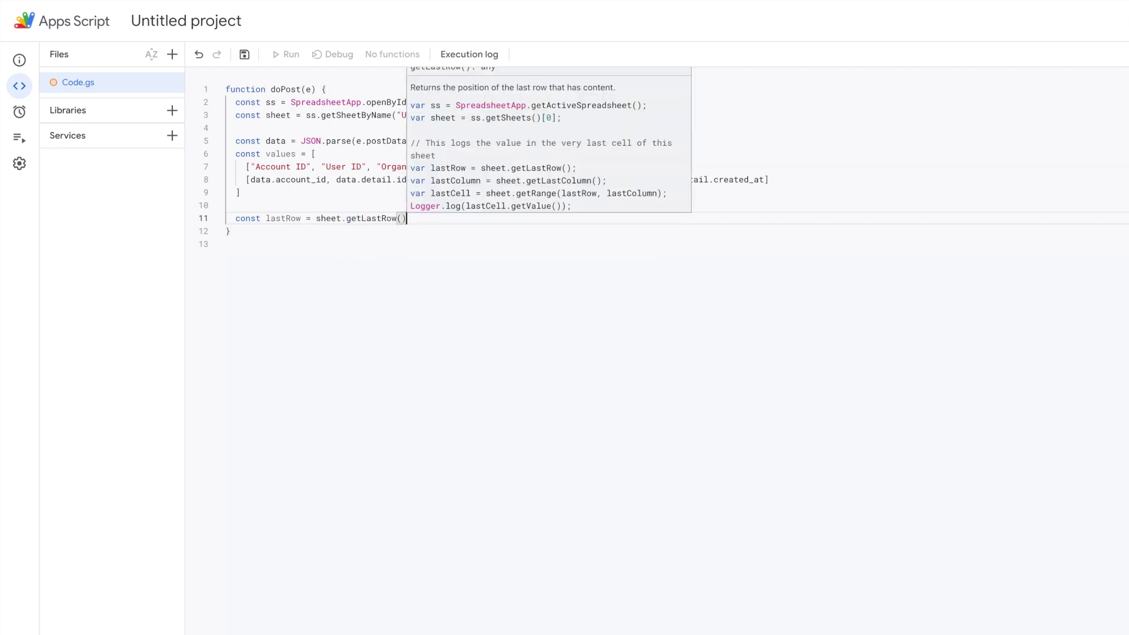
type(")")
key("Return")
key("Return")
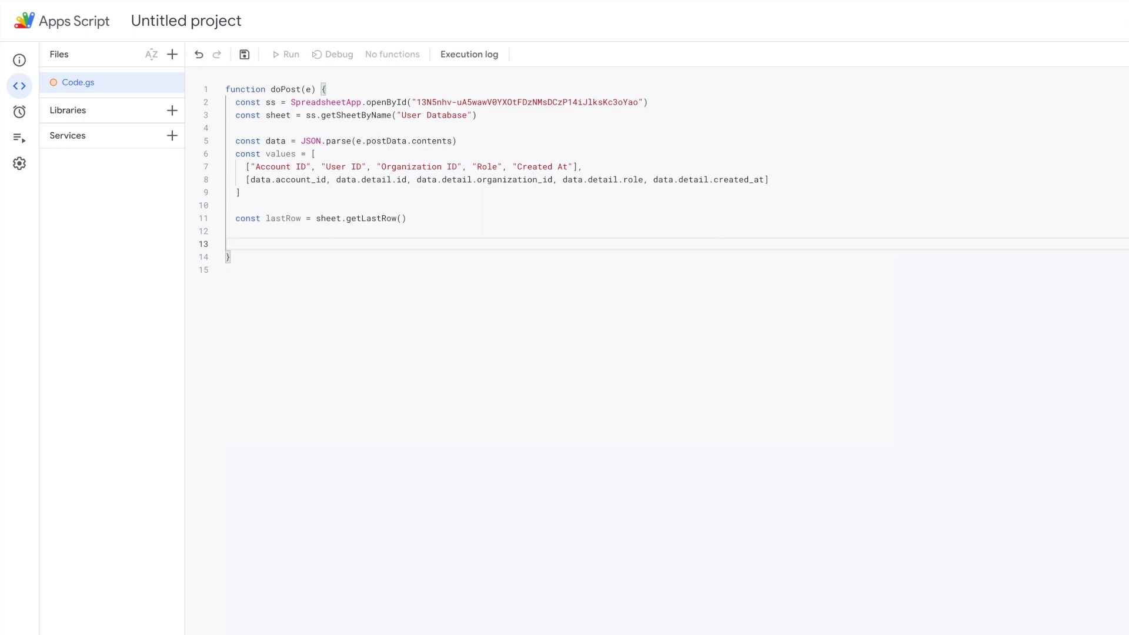
type("if(lastRow ")
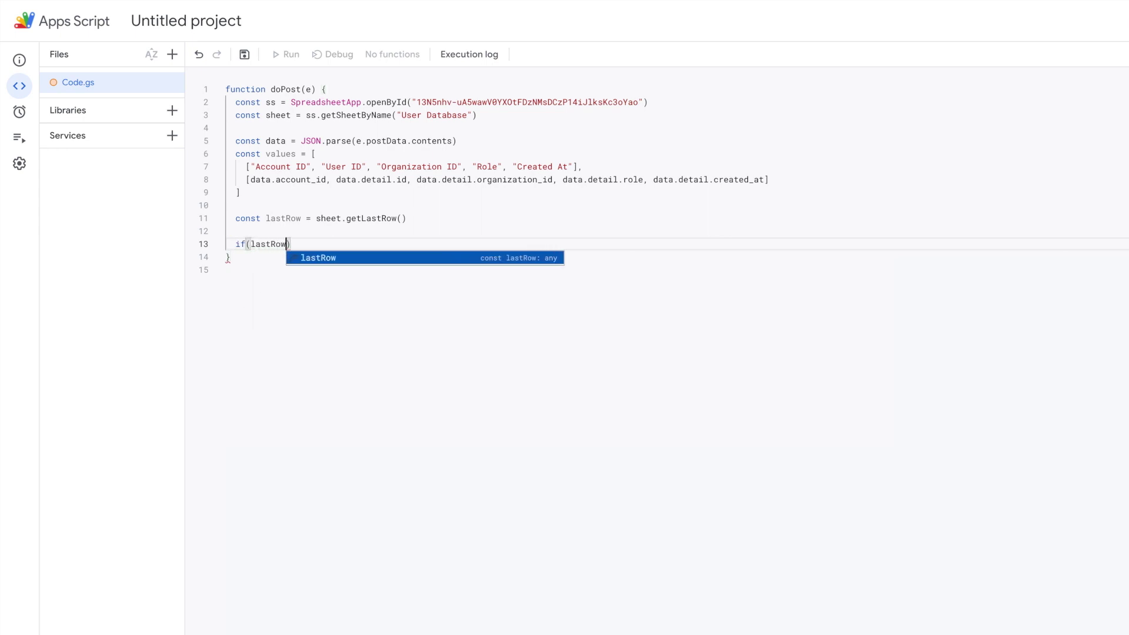
type("< 1")
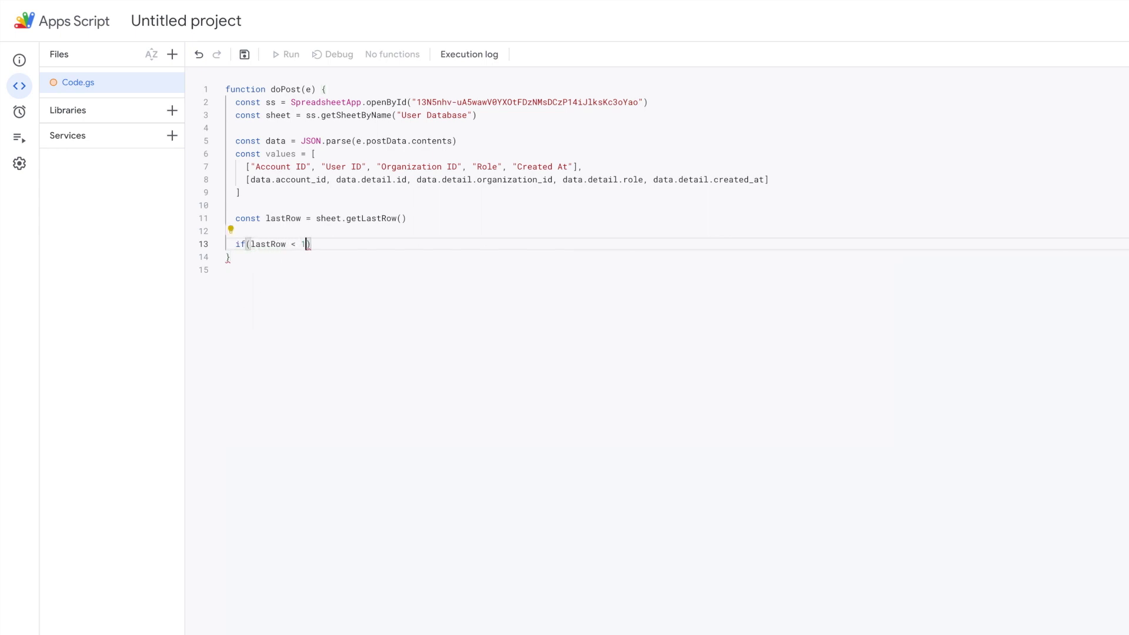
type("){")
key("Return")
type("shee")
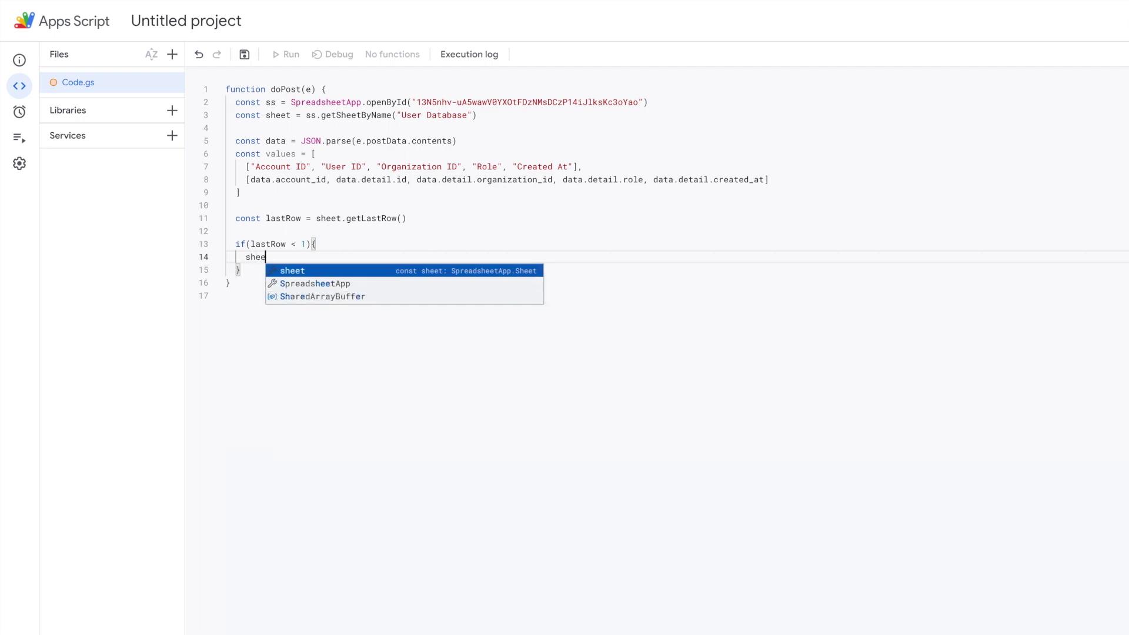
type("t.getRange(")
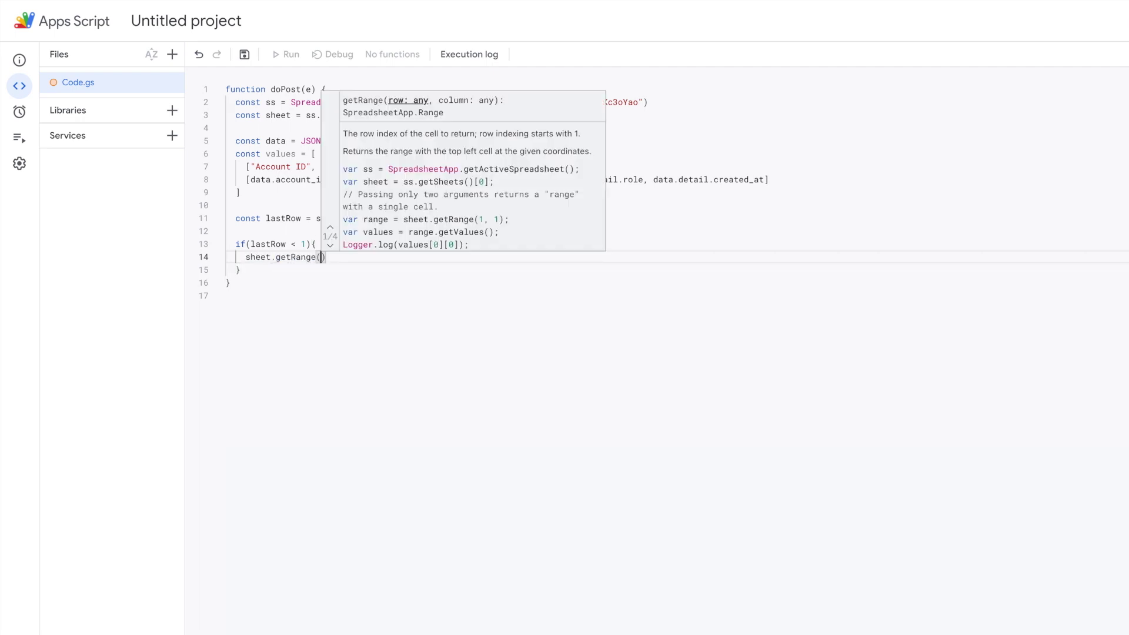
type("lastRow+1")
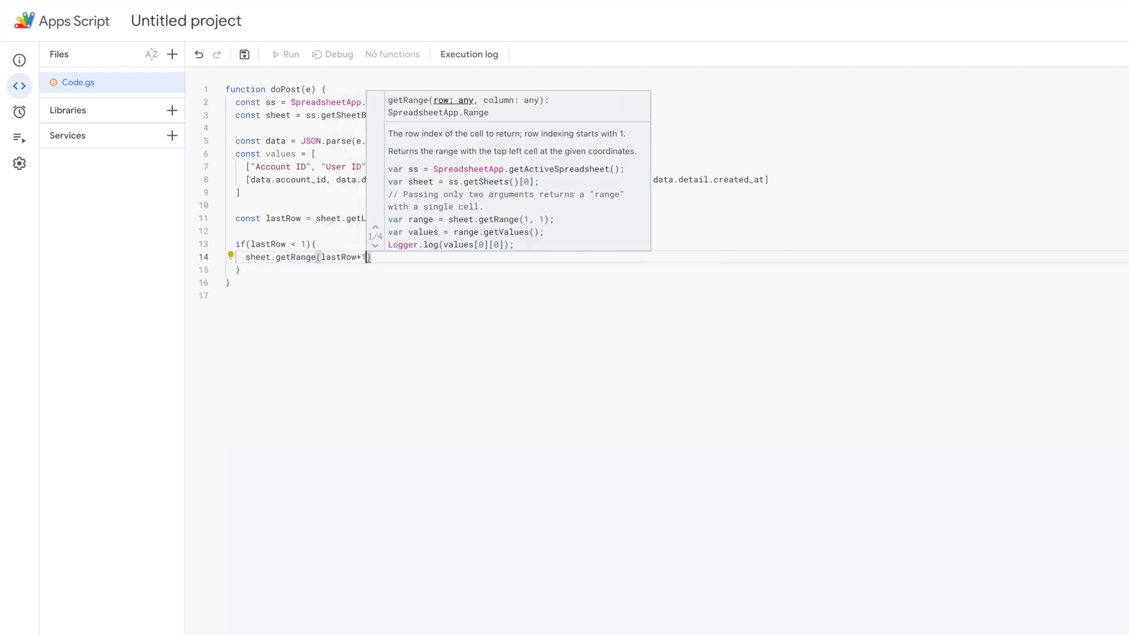
type(",1,2")
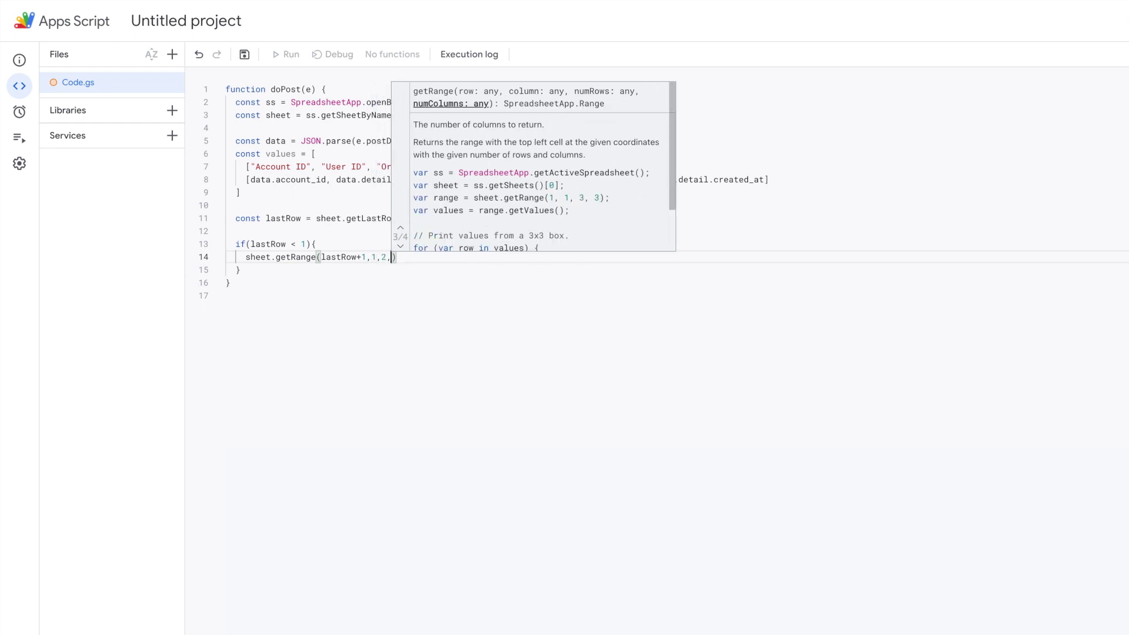
type(",5")
key("Escape")
type(").setVal")
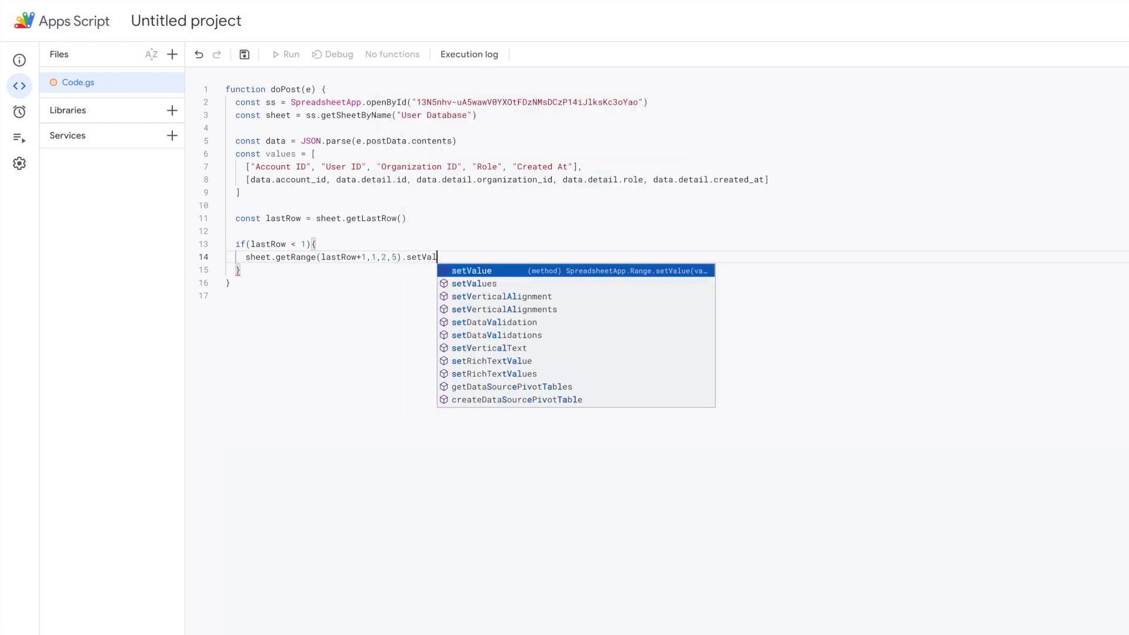
type("ues(values)")
key("Return")
key("Down")
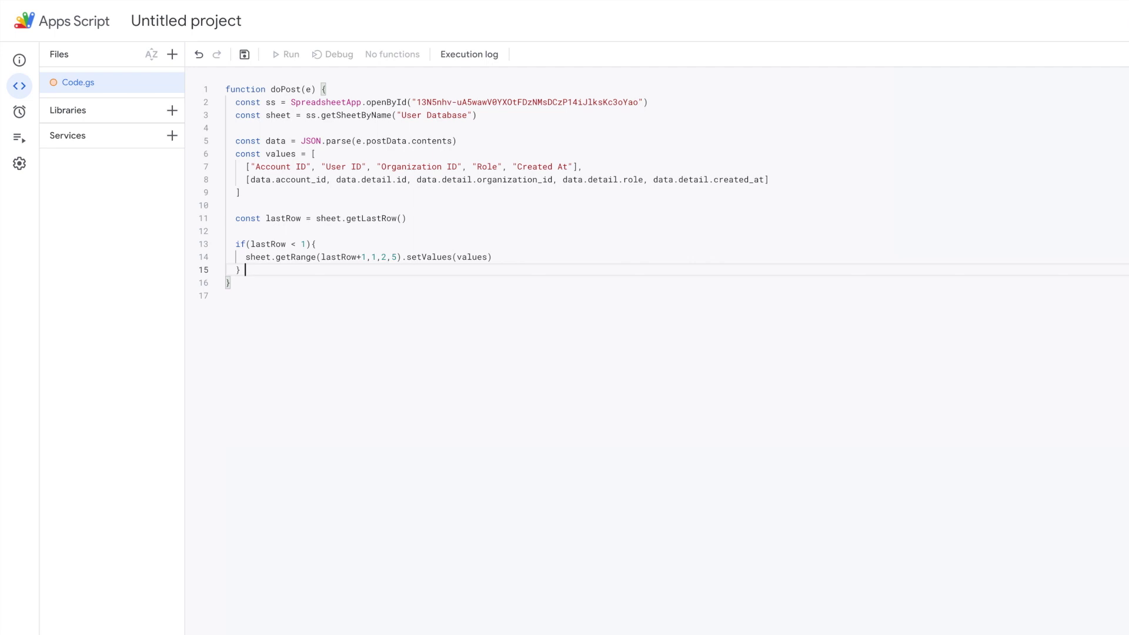
Step: Add an else branch writing [values[1]] to sheet.getRange(lastRow+1, 1, 1, 5)
type("else {")
key("Return")
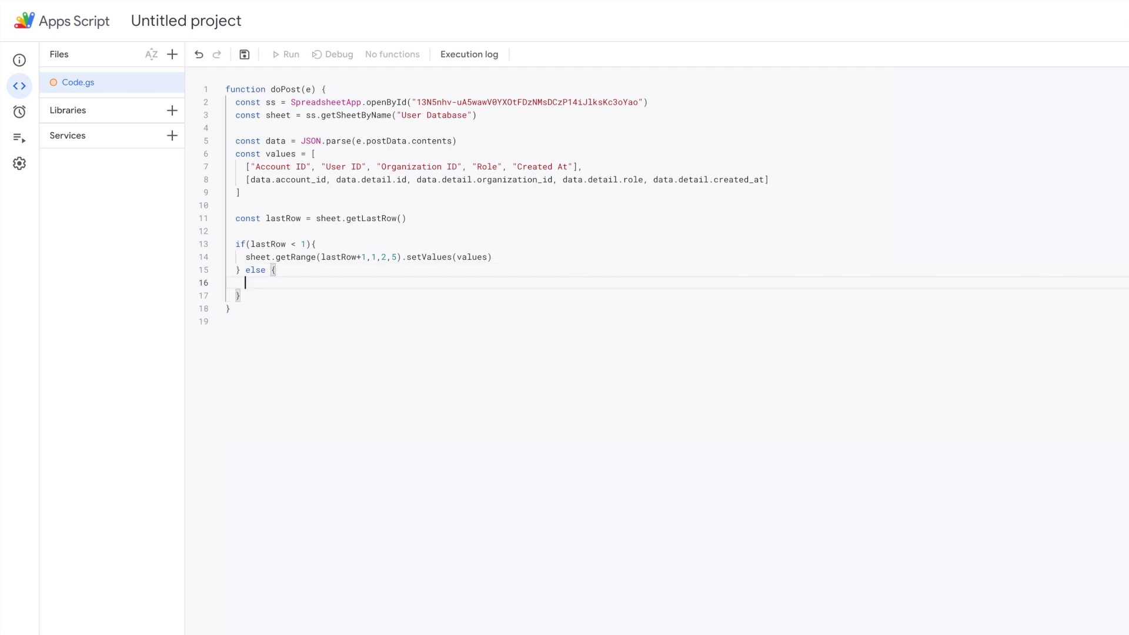
type("sheet.getRa")
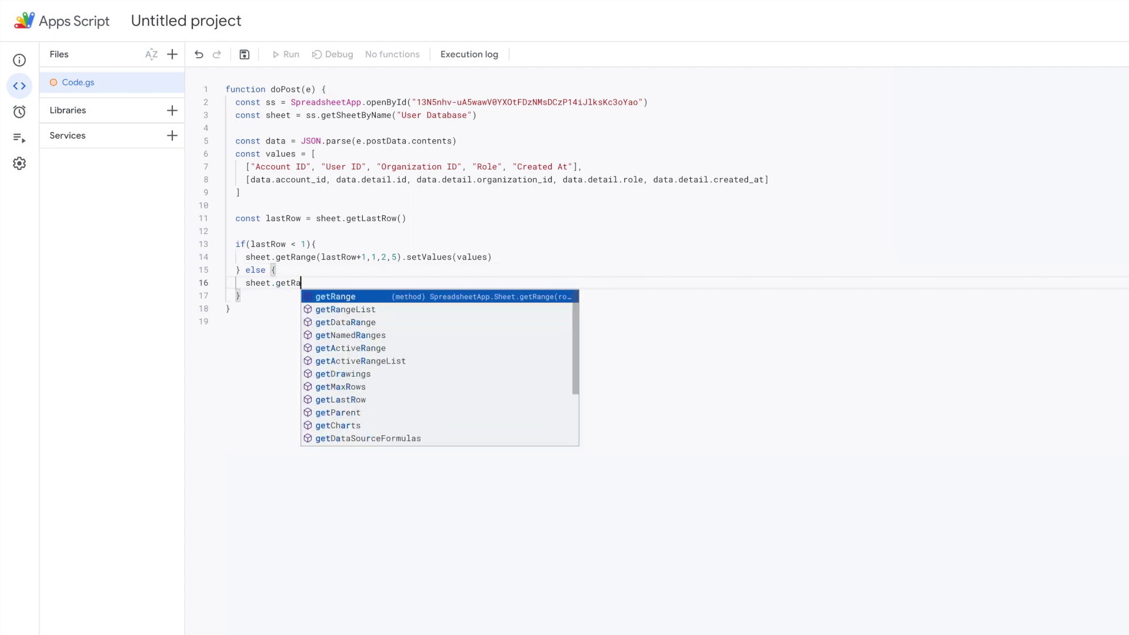
type("nge(last")
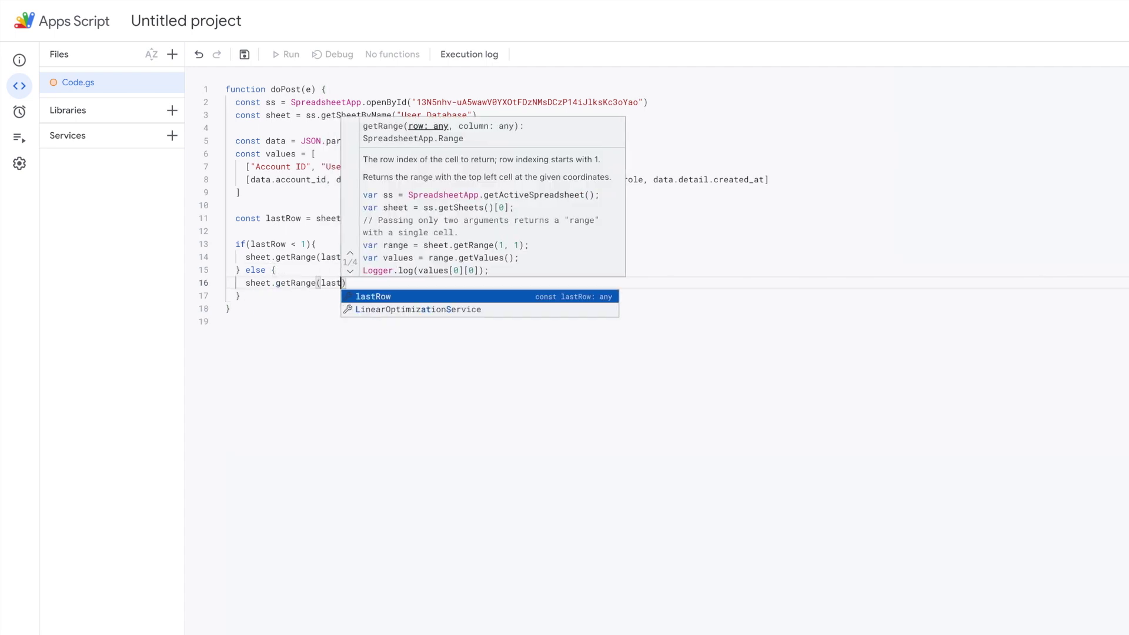
type("Row+1, ")
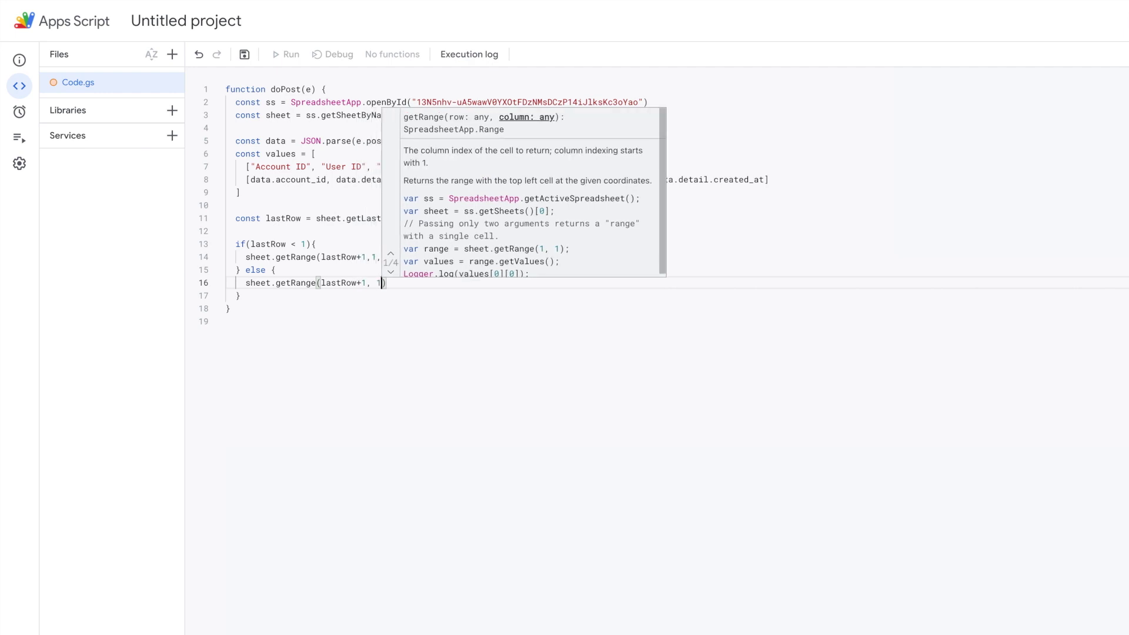
type("1, 1, ")
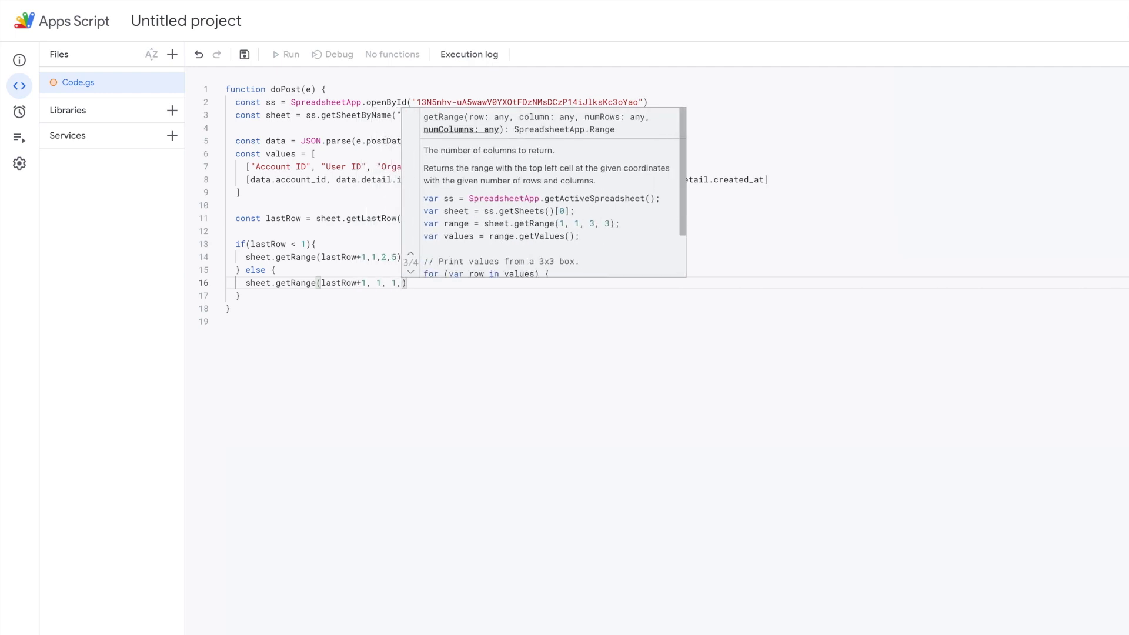
type("5")
key("Escape")
type(".")
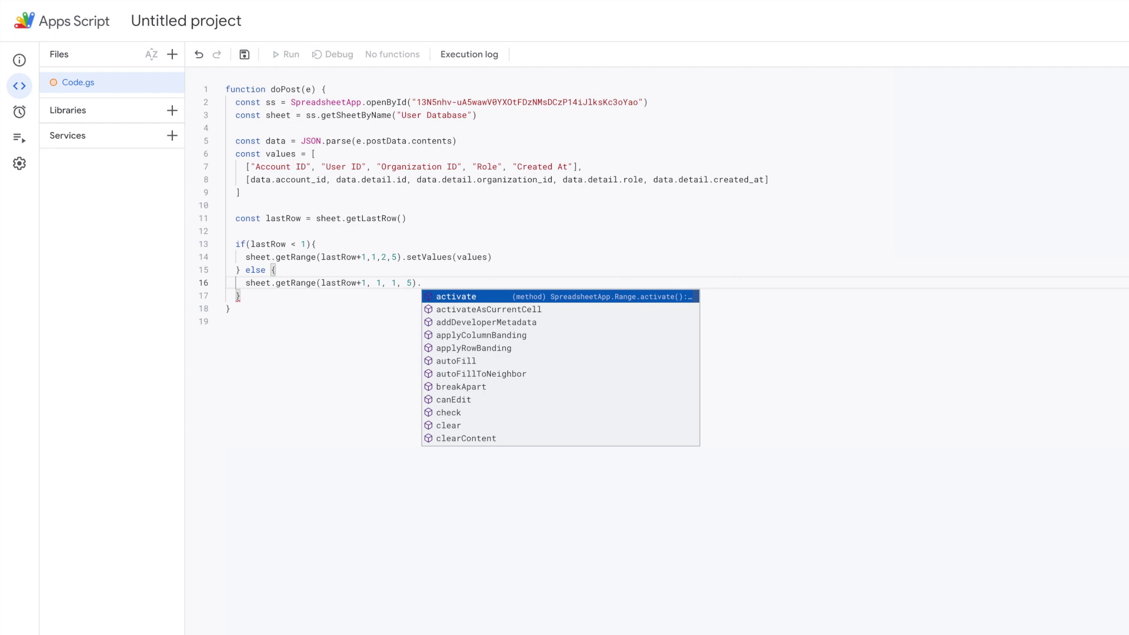
type("setValues")
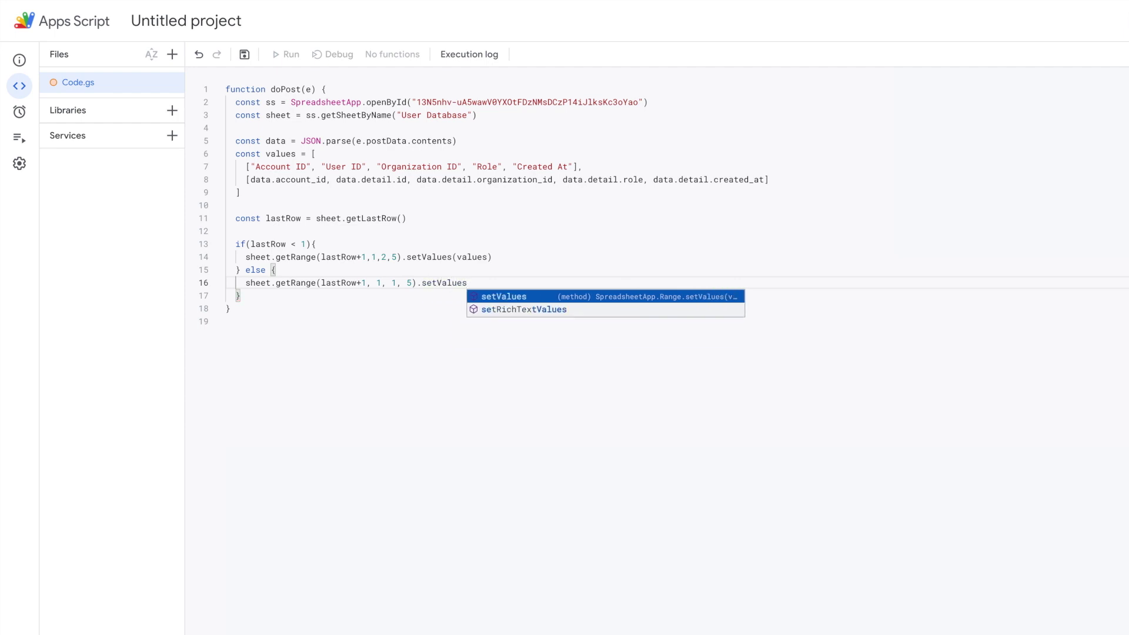
type("([values[")
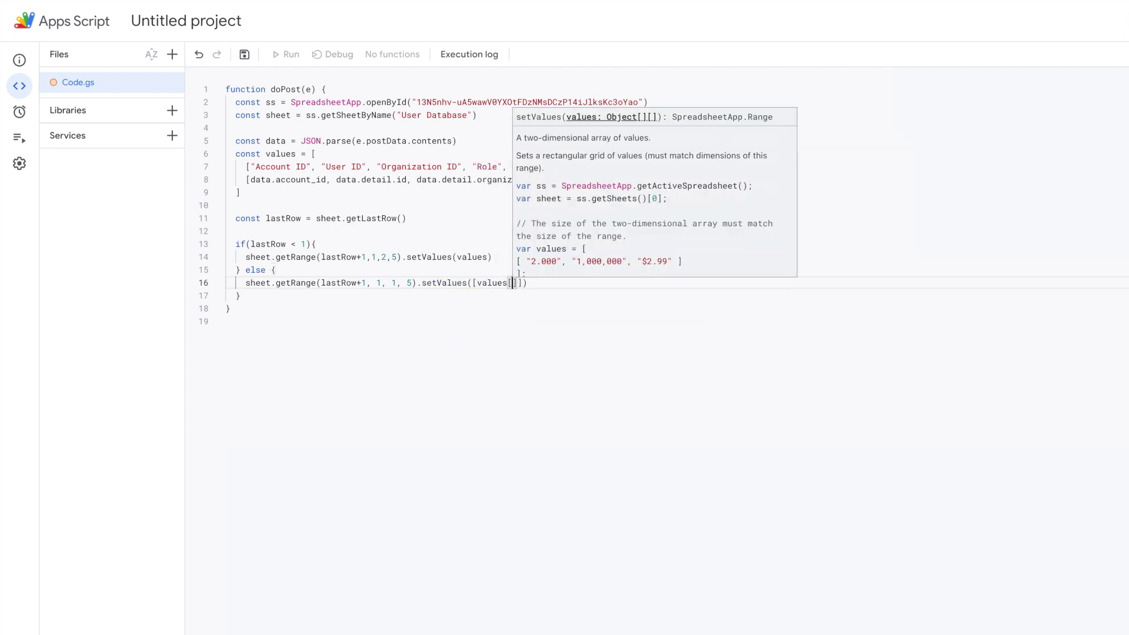
type("1")
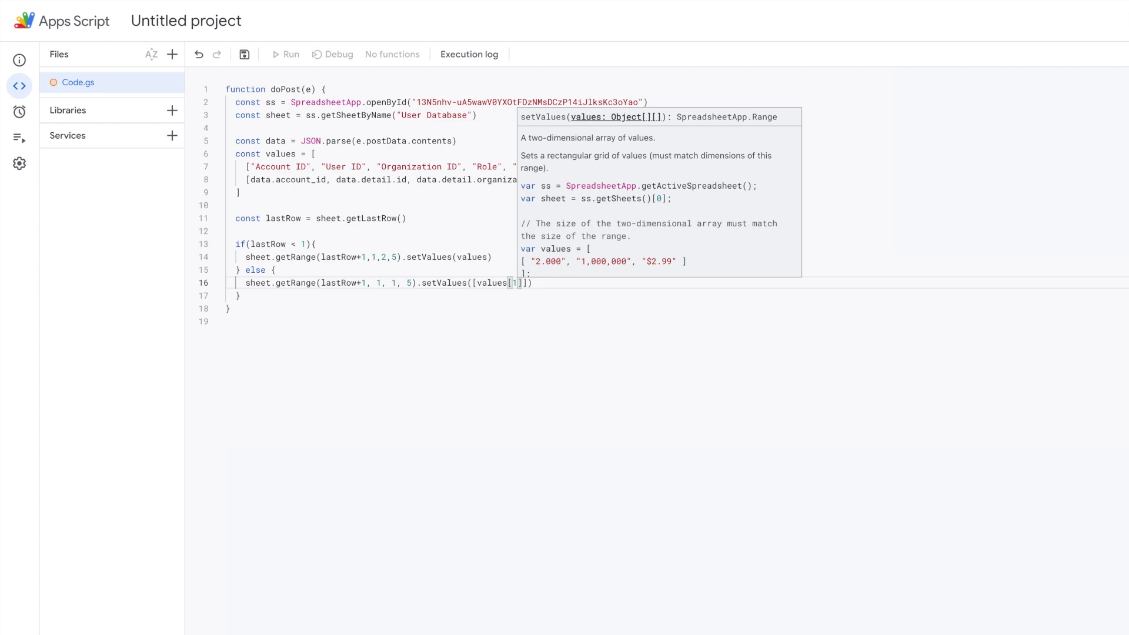
type("]]")
key("Escape")
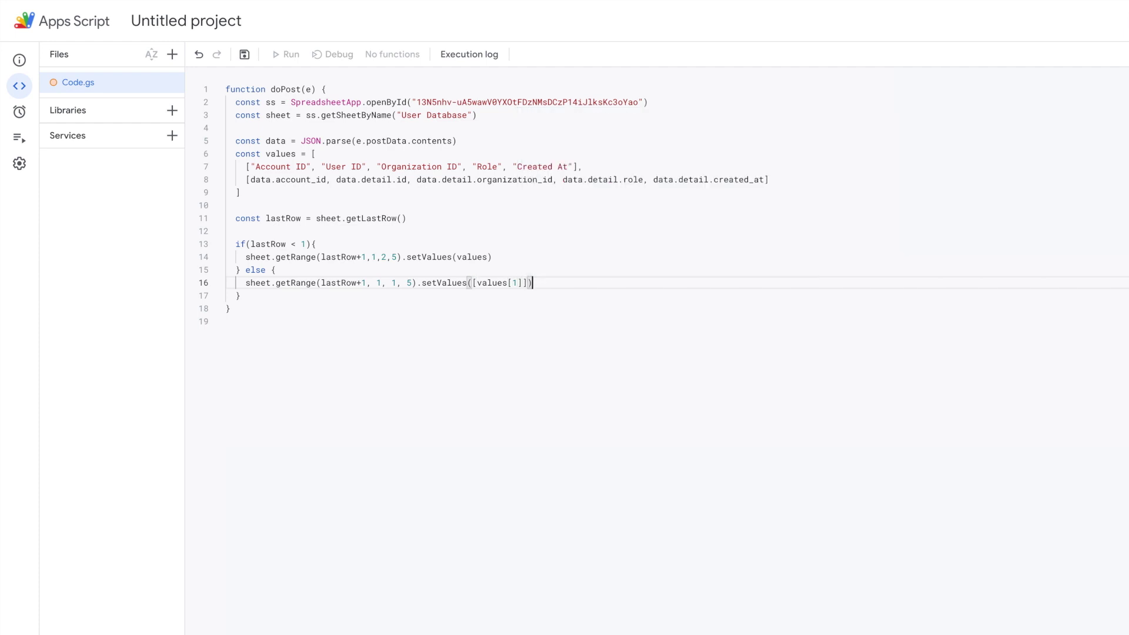
key("Down")
key("Return")
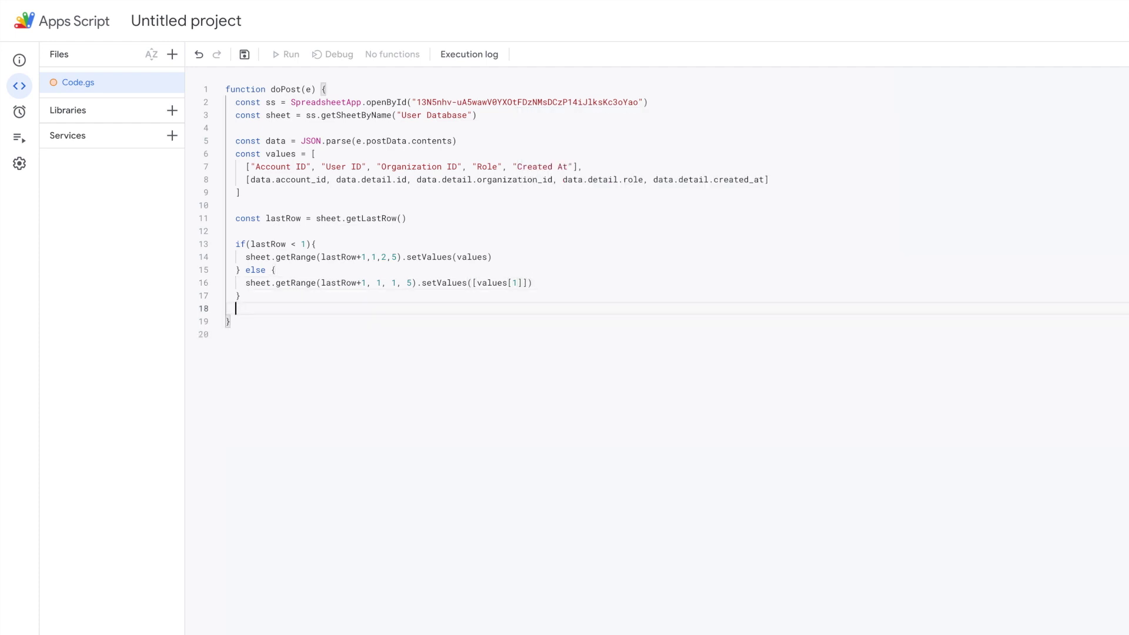
key("Return")
Step: End doPost with return ContentService.createTextOutput(JSON.stringify(e)) and save the script
type("r")
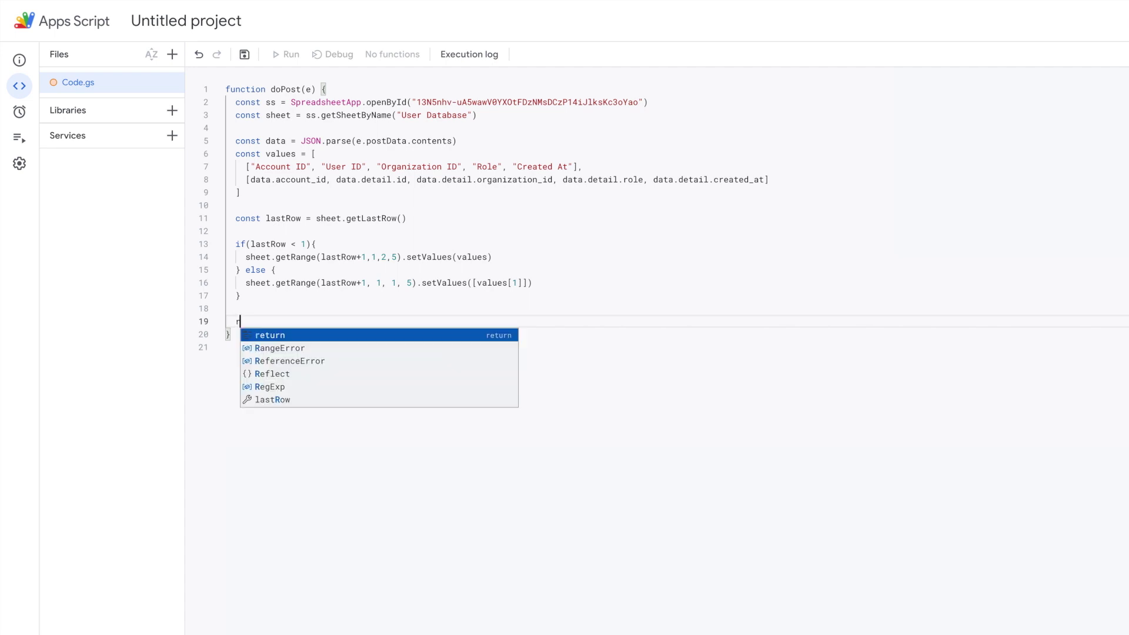
type("eturn C")
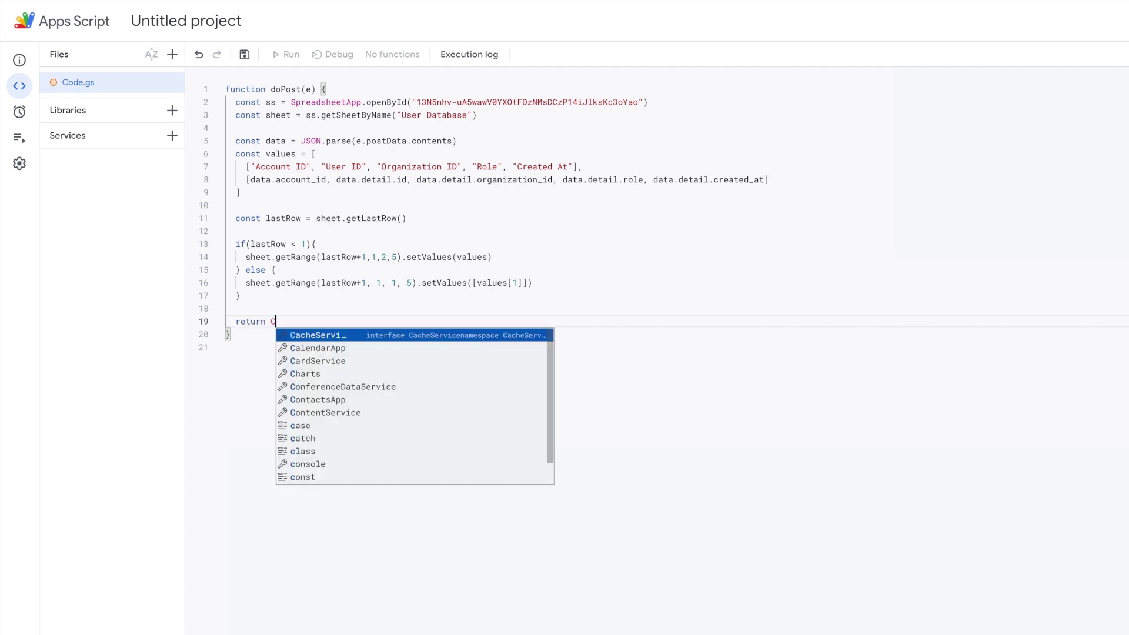
type("ontentService")
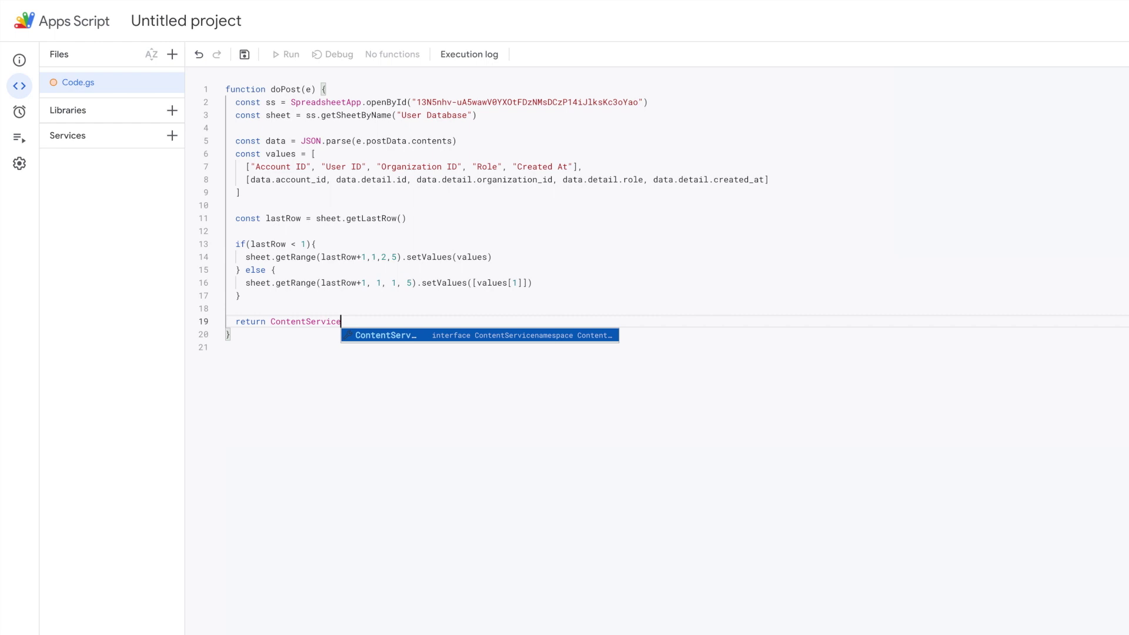
type(".createText")
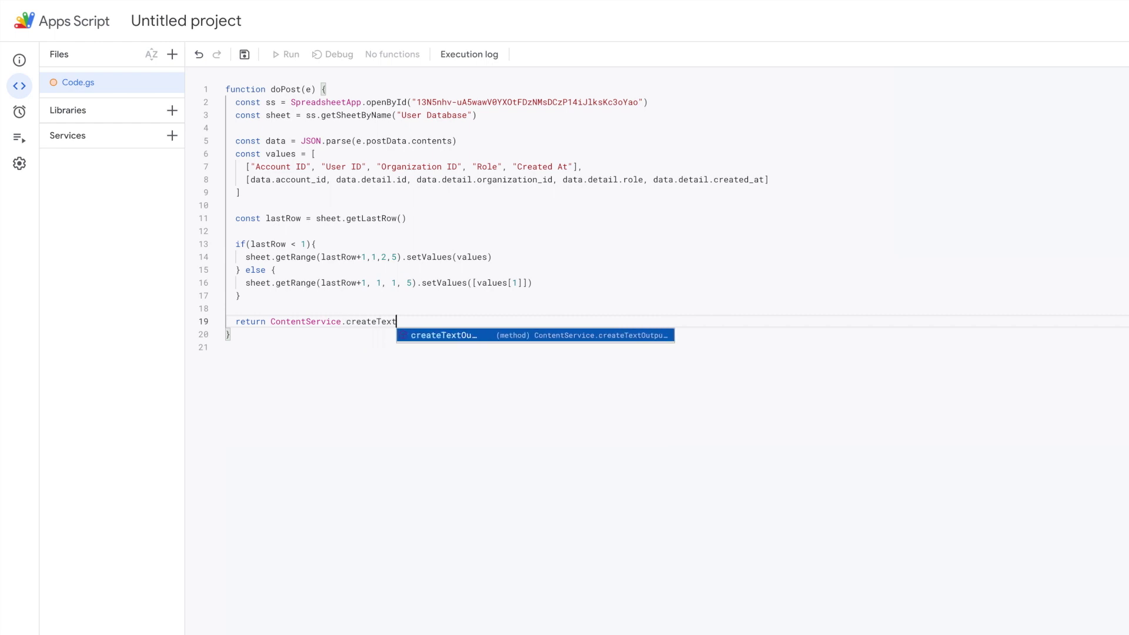
type("Output(")
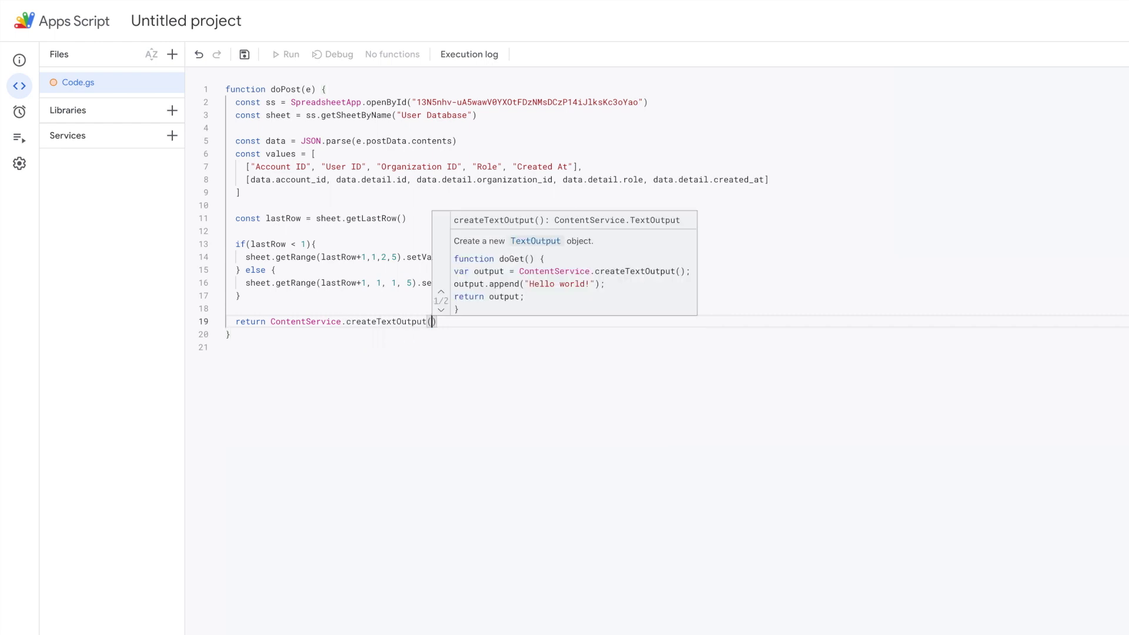
type("JSON.stringi")
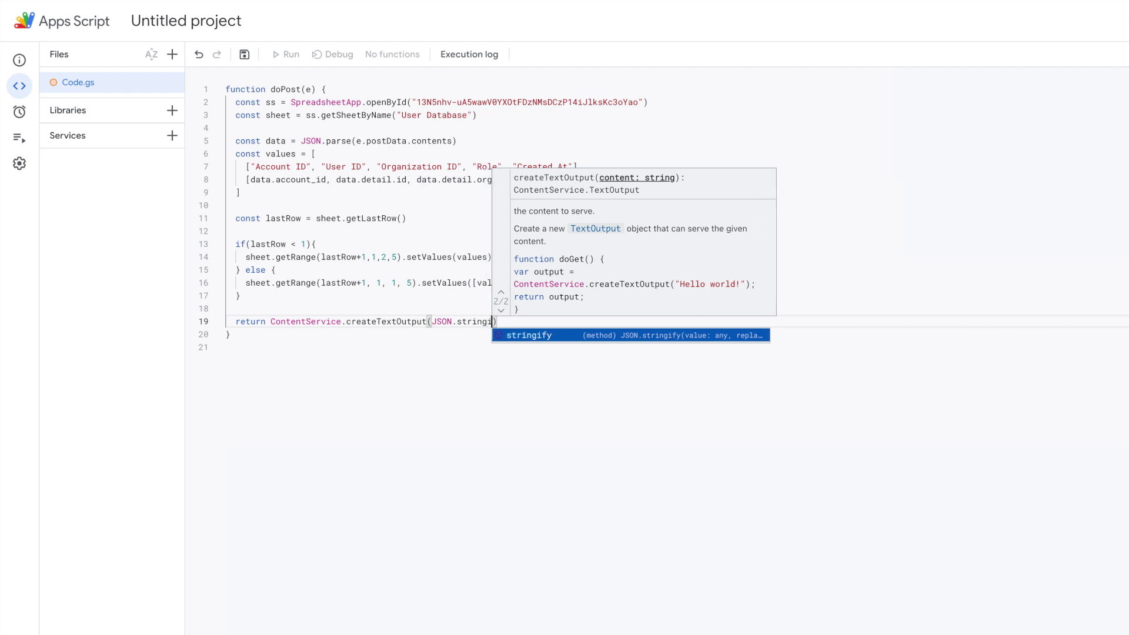
type("fy(e")
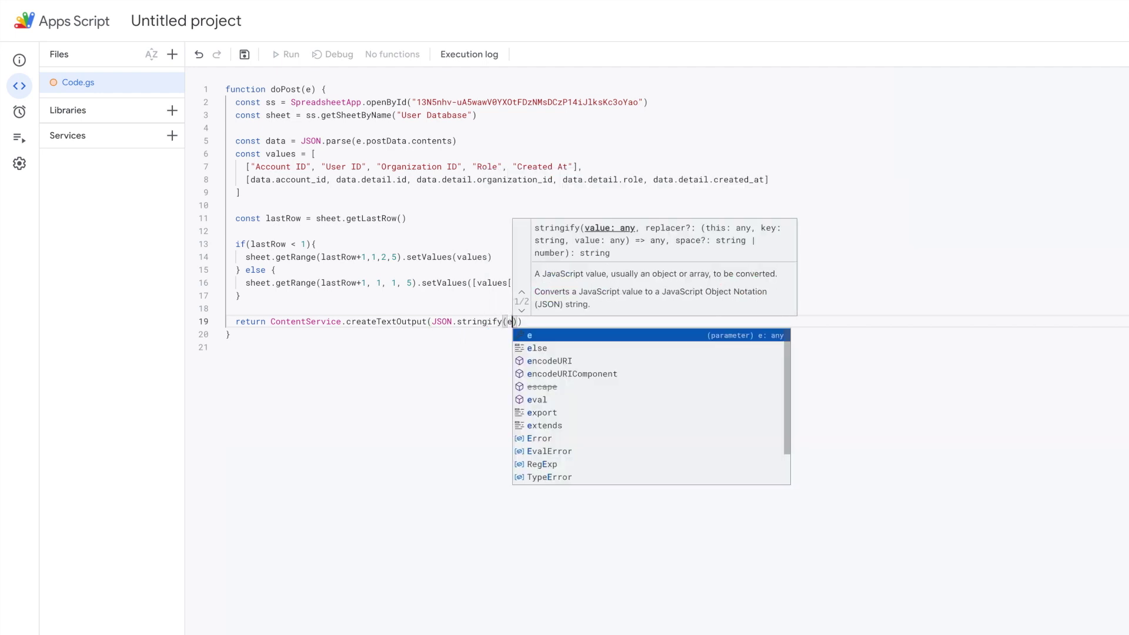
type("))")
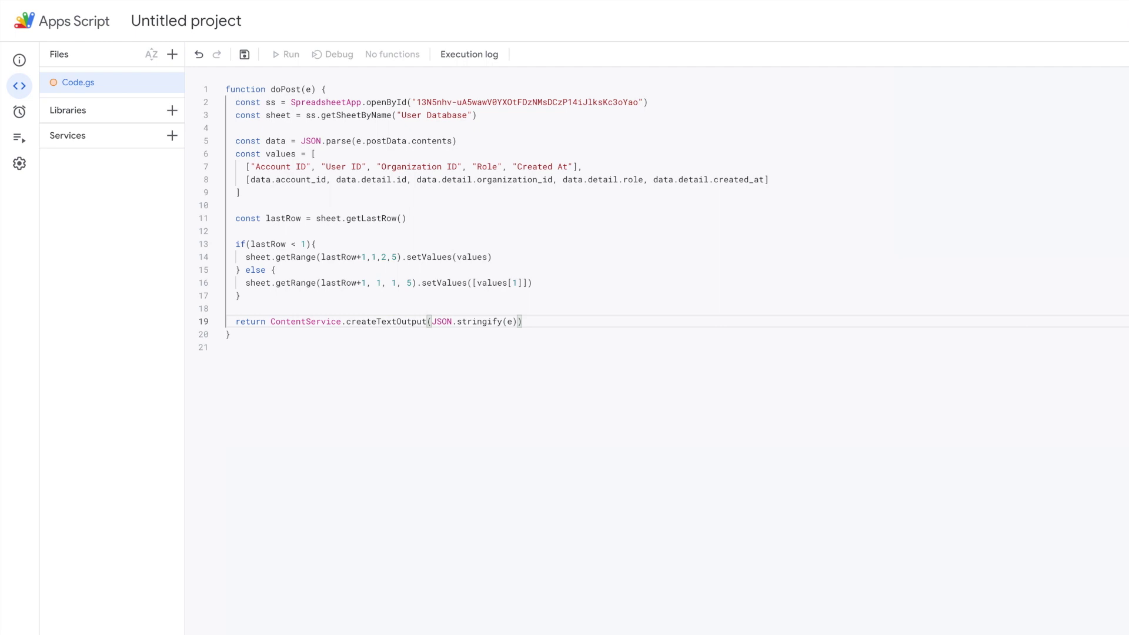
key("ctrl+s")
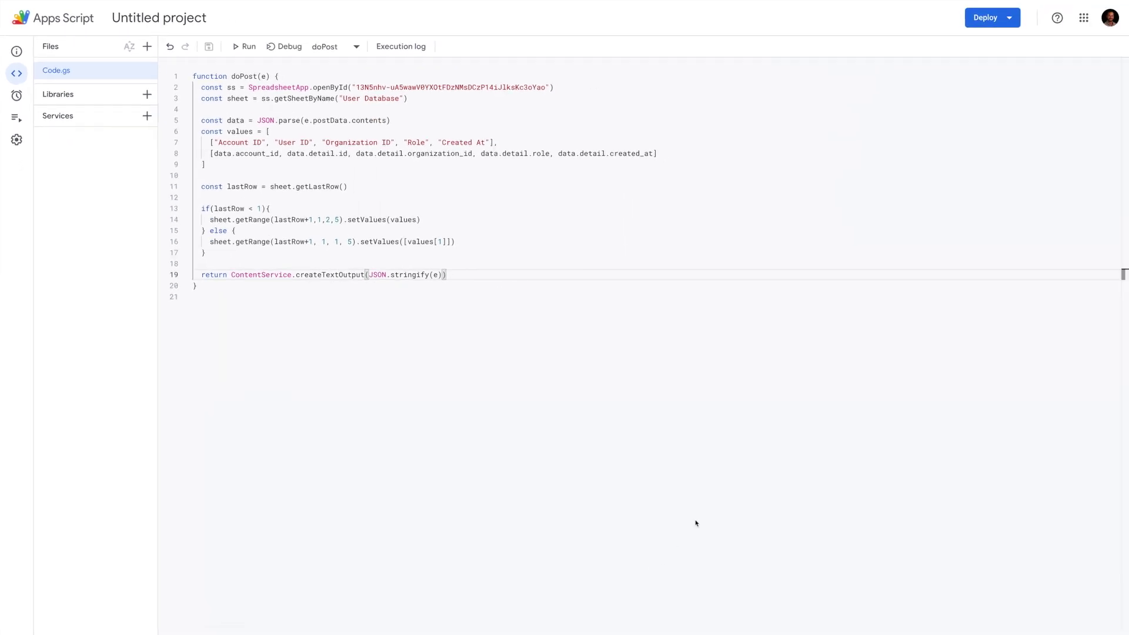
Step: Deploy a new Web app described 'User database', running as owner, accessible to Anyone
left_click(986, 26)
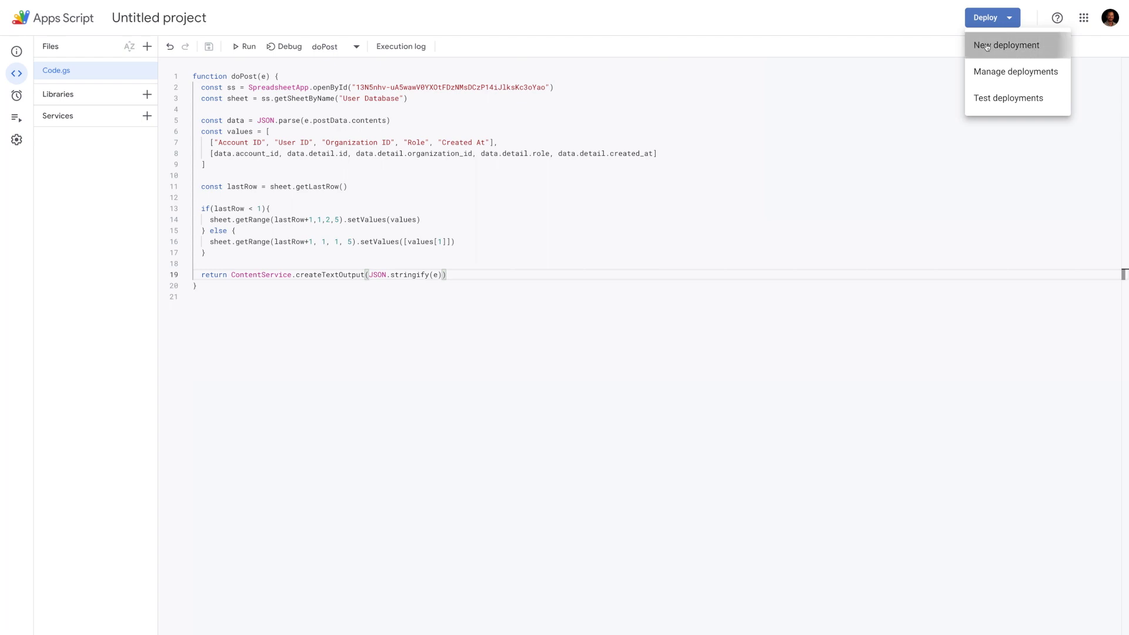
left_click(987, 46)
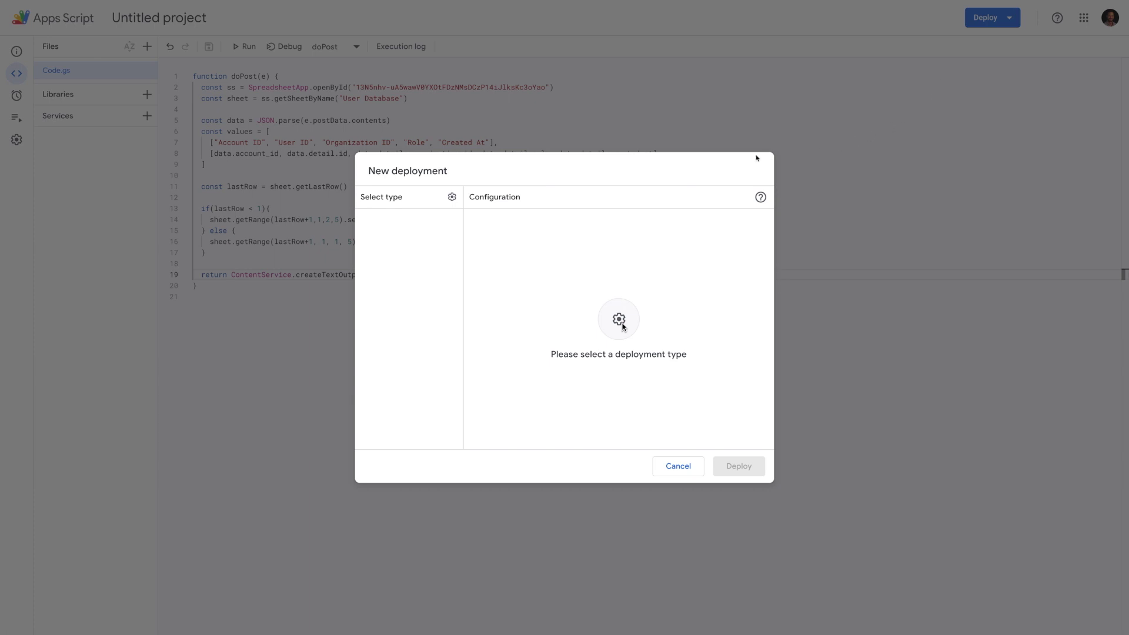
left_click(453, 198)
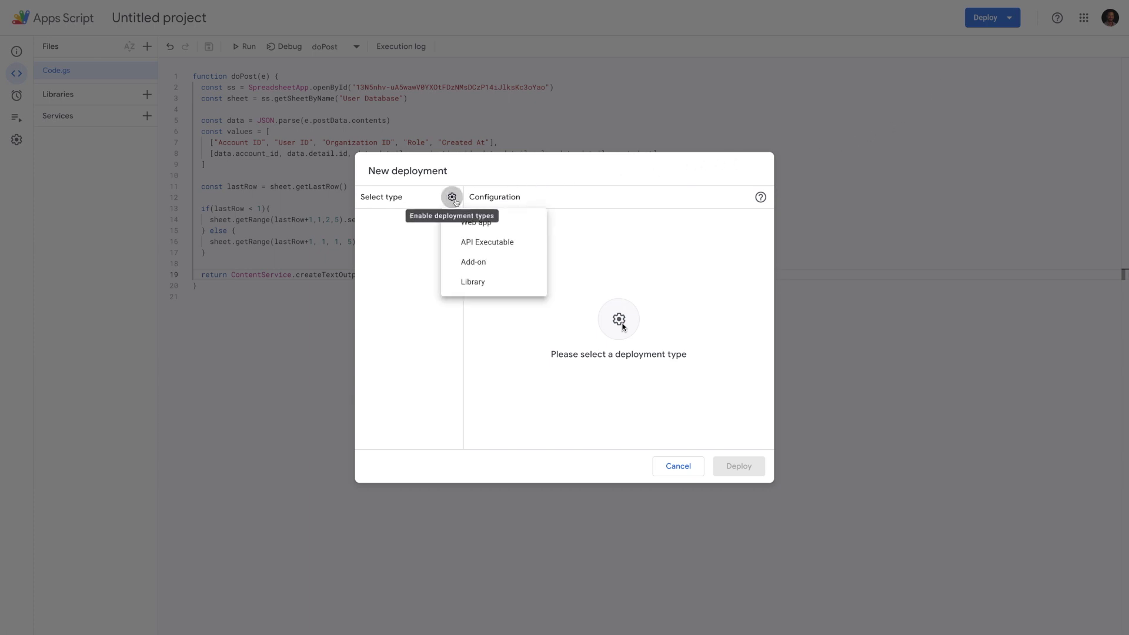
left_click(463, 223)
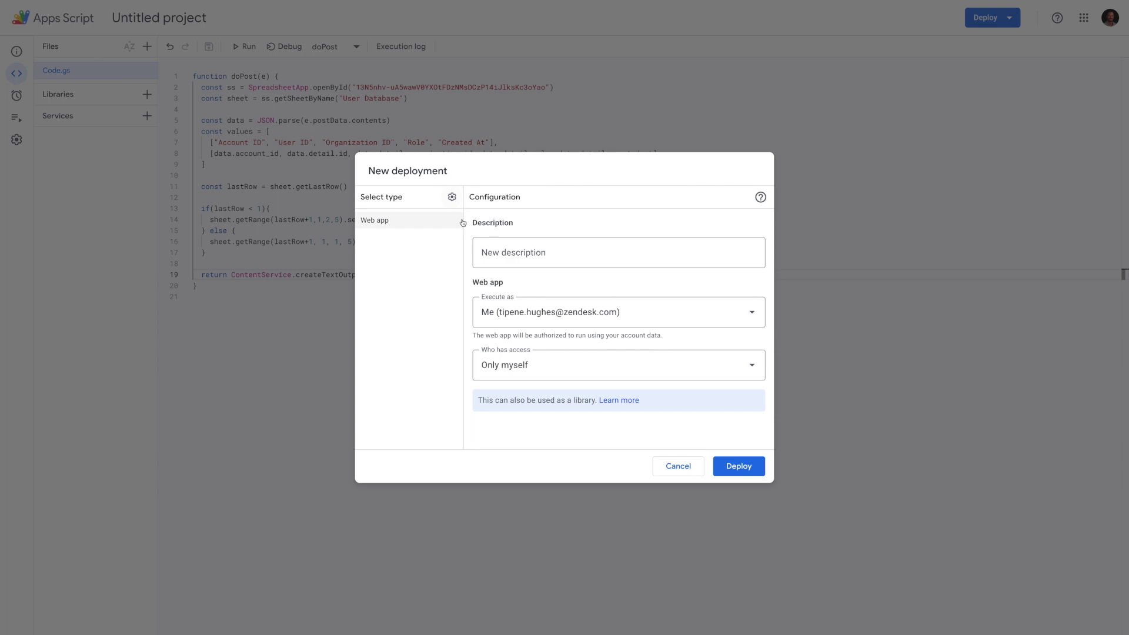
left_click(517, 252)
type("User")
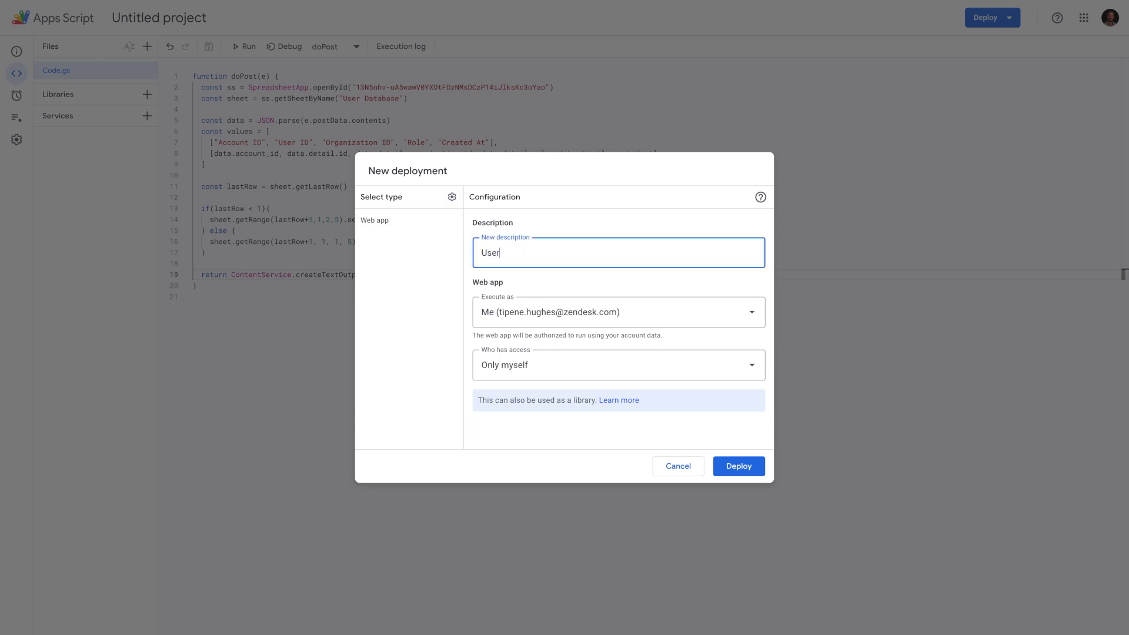
type(" database")
left_click(530, 313)
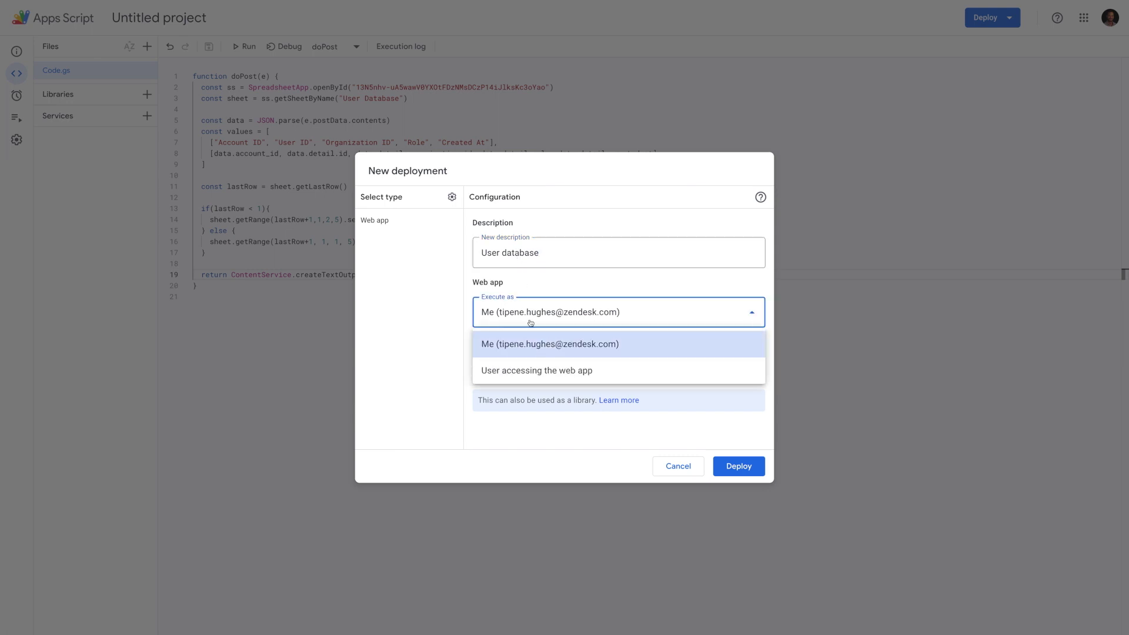
left_click(527, 347)
left_click(527, 365)
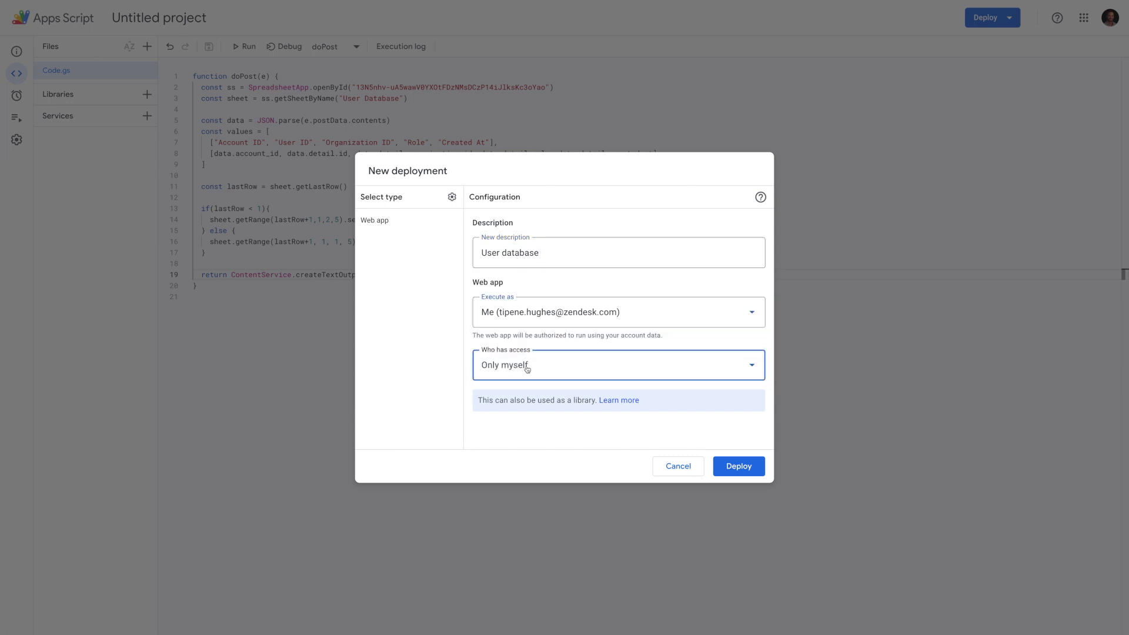
left_click(517, 438)
left_click(719, 468)
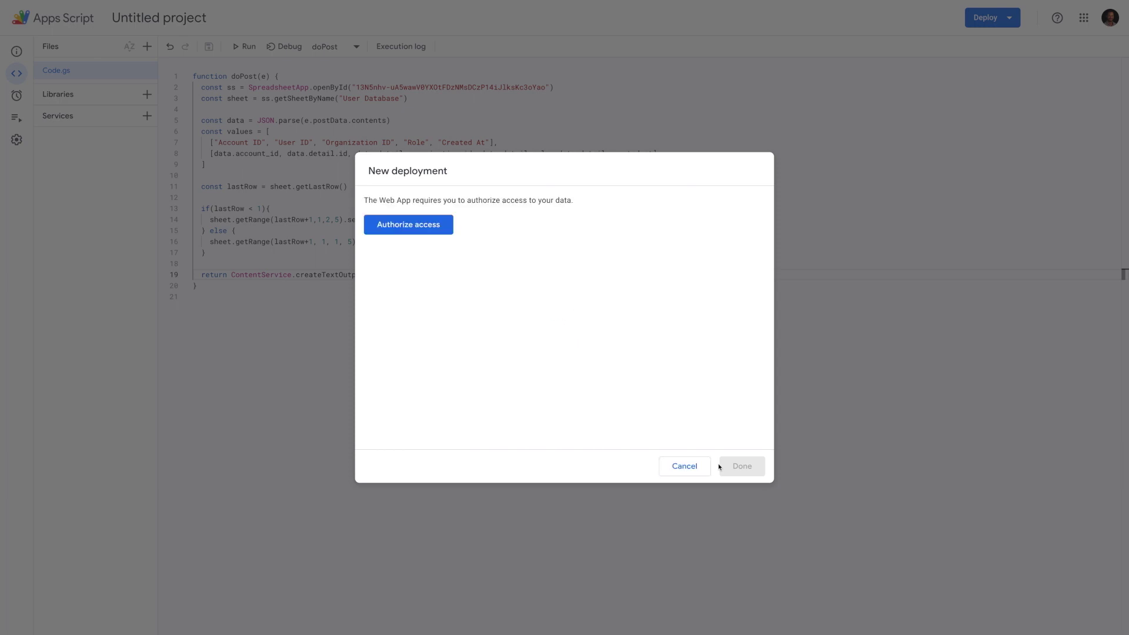
Step: Authorize Sheets access with your Google account, then copy the Web app URL
left_click(422, 226)
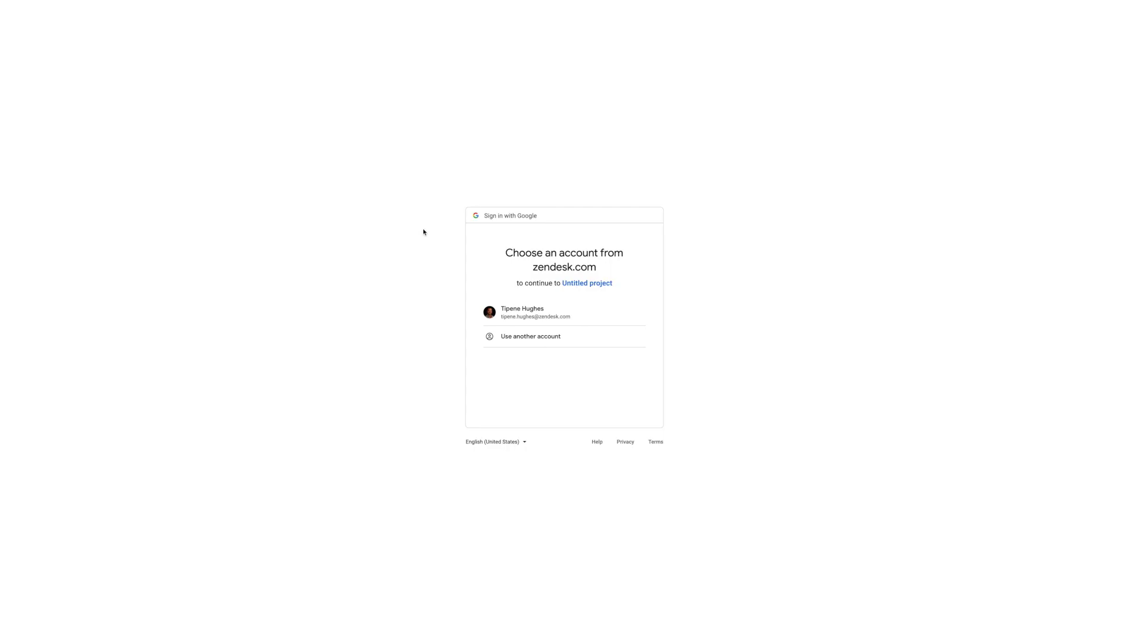
left_click(523, 312)
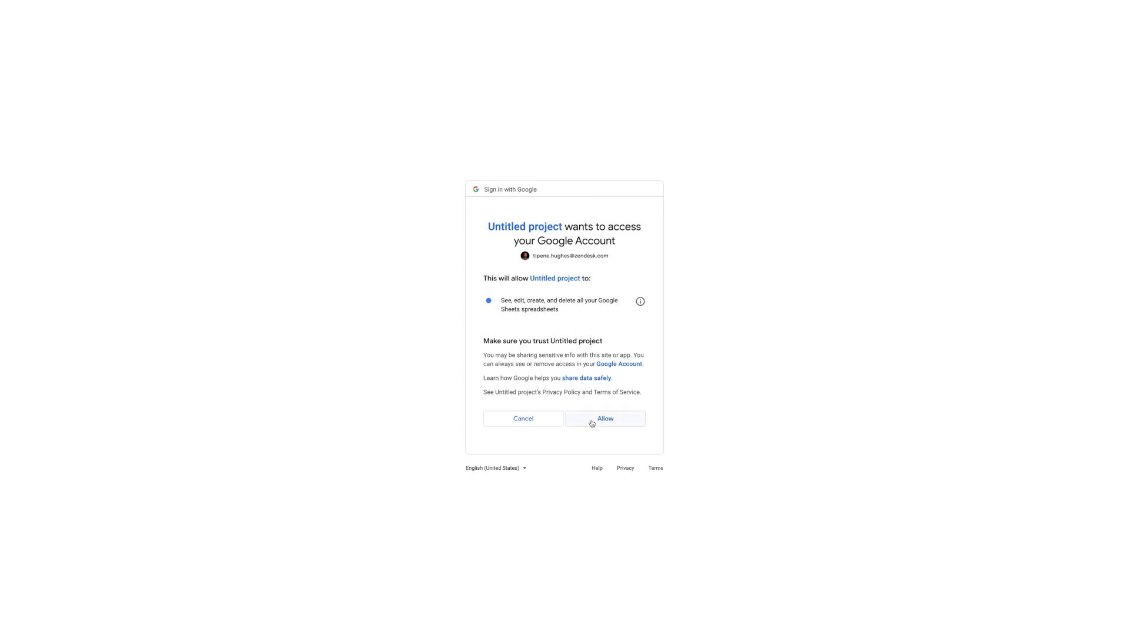
left_click(592, 423)
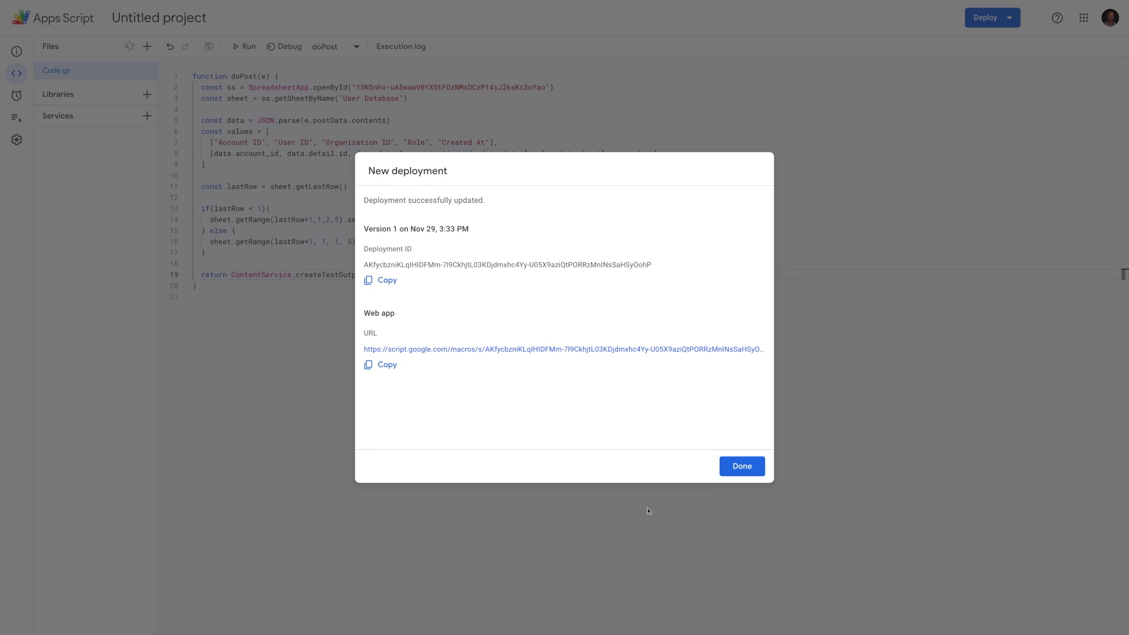
left_click(388, 368)
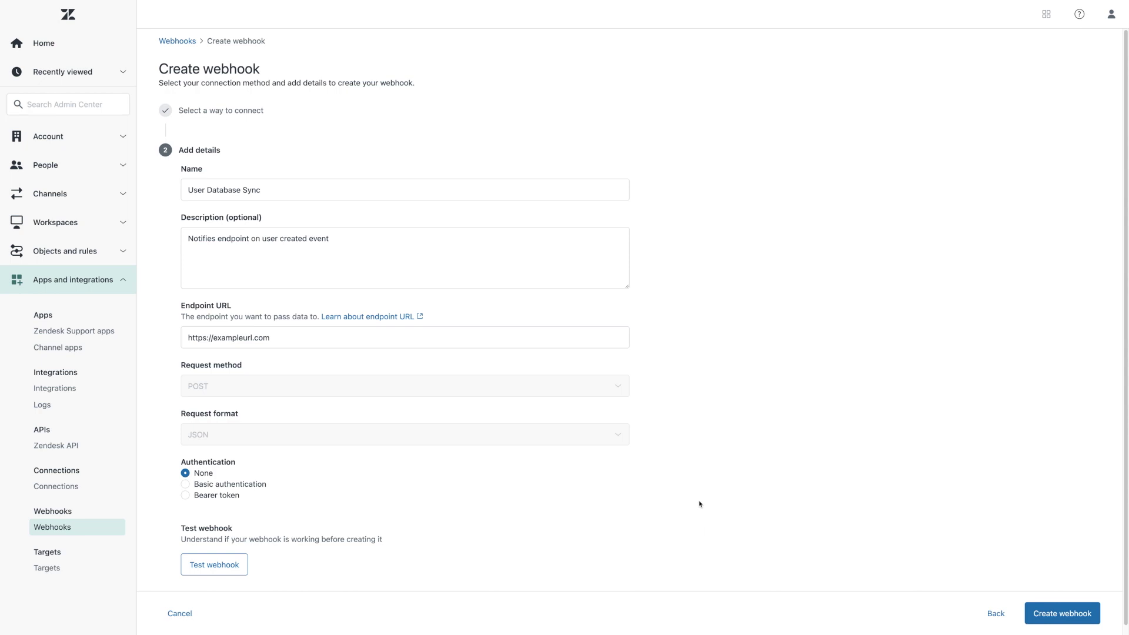
Step: Replace the webhook's Endpoint URL with the pasted Apps Script web app URL
left_click(345, 337)
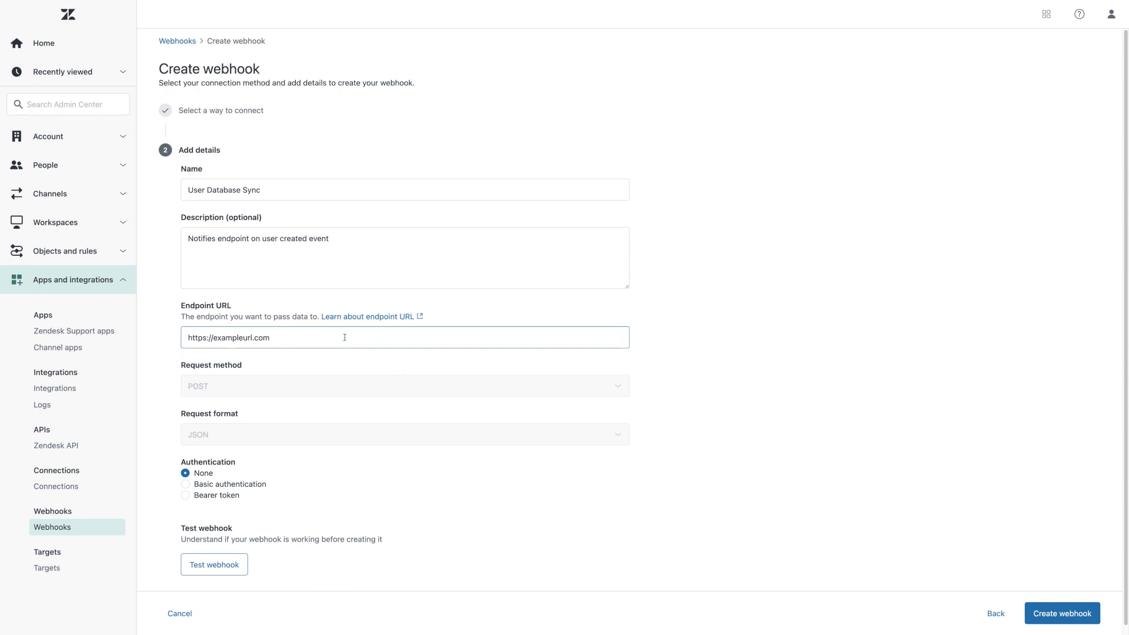
triple_click(344, 337)
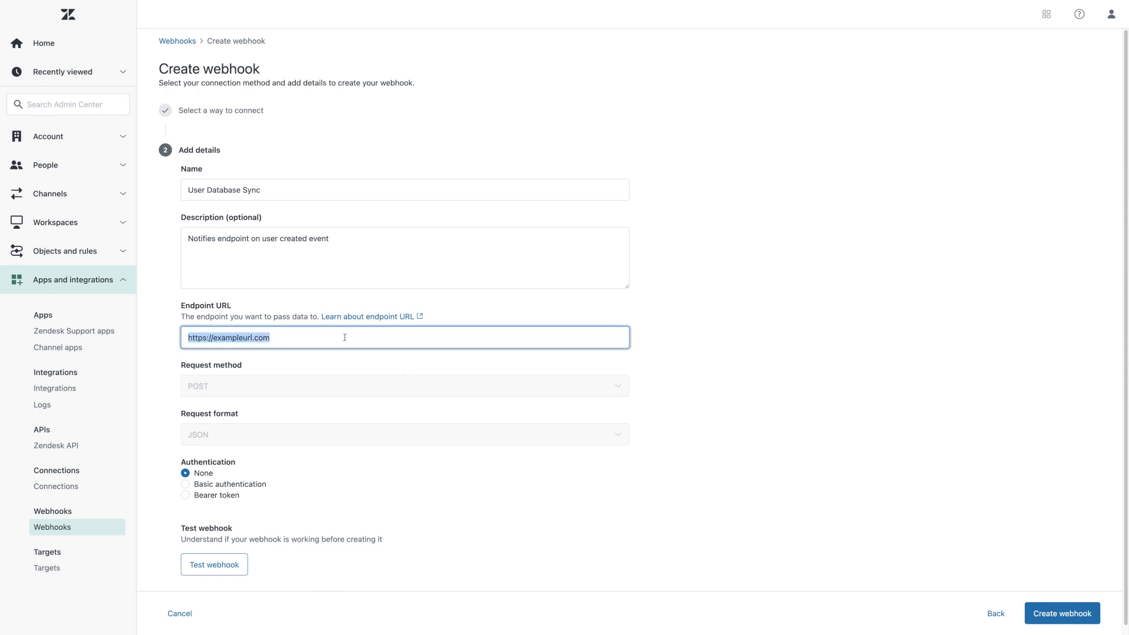
key("ctrl+v")
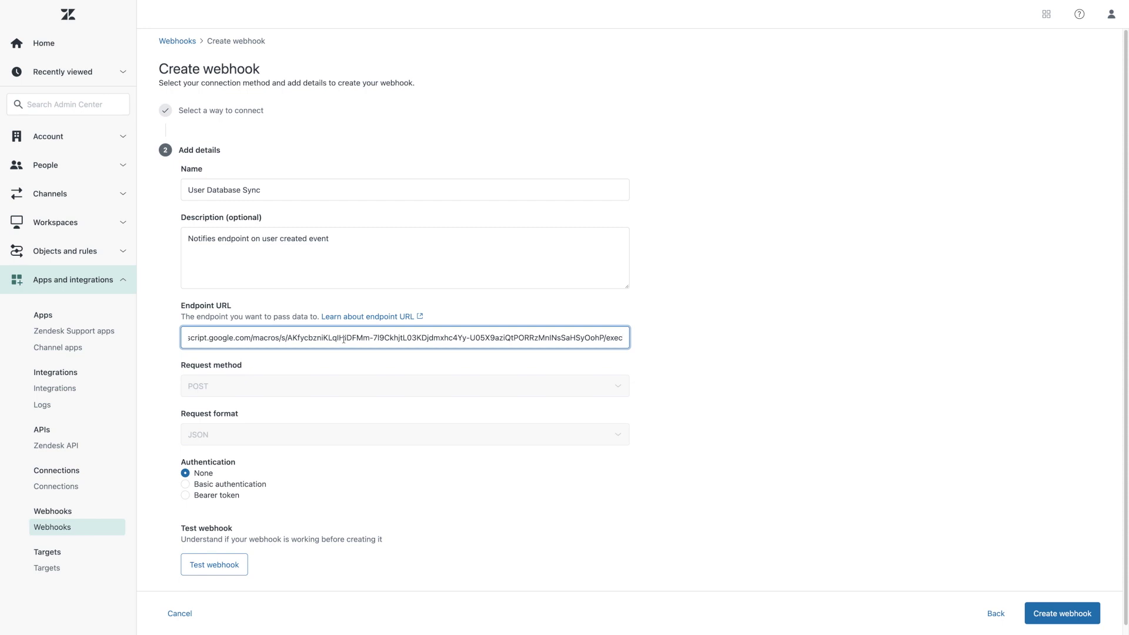
Step: Set up a webhook test using the Support User Created event
left_click(236, 564)
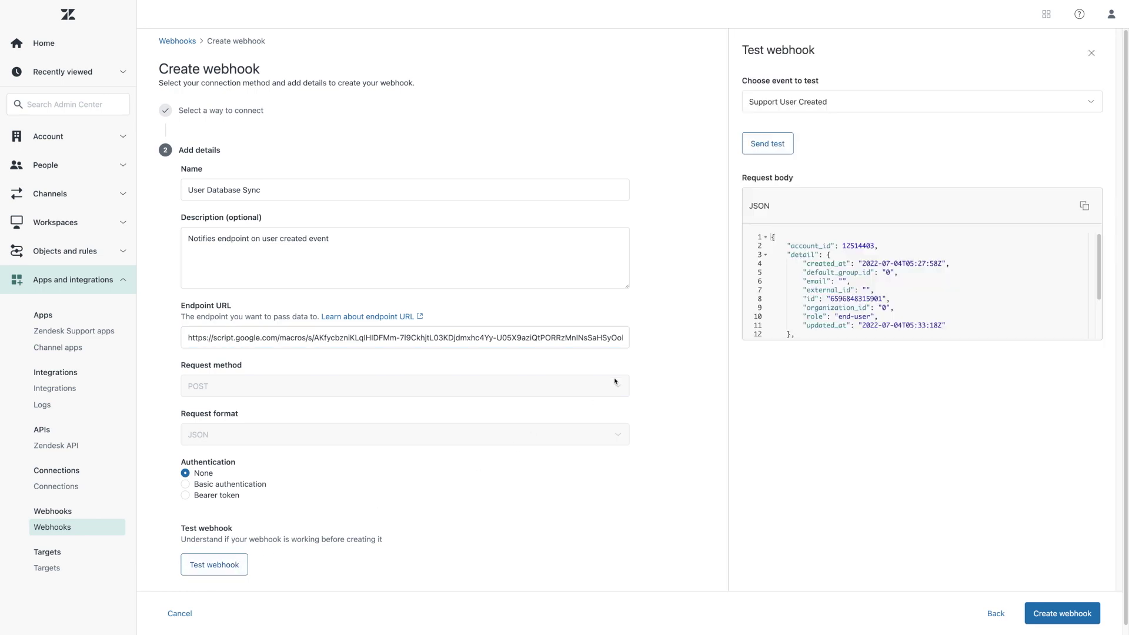
left_click(990, 106)
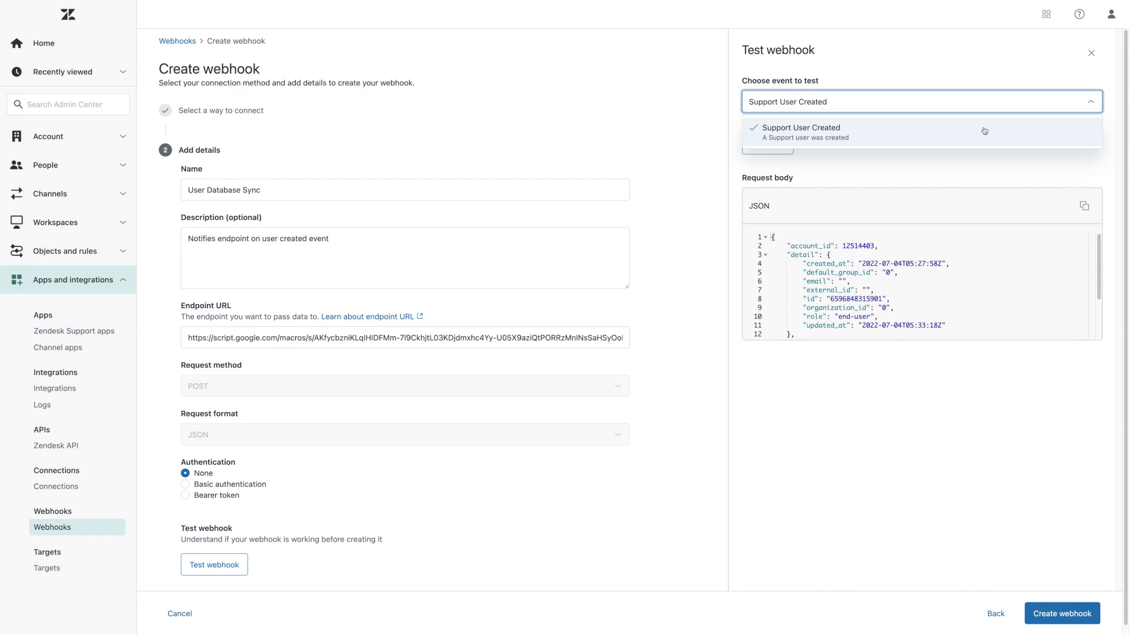
left_click(984, 130)
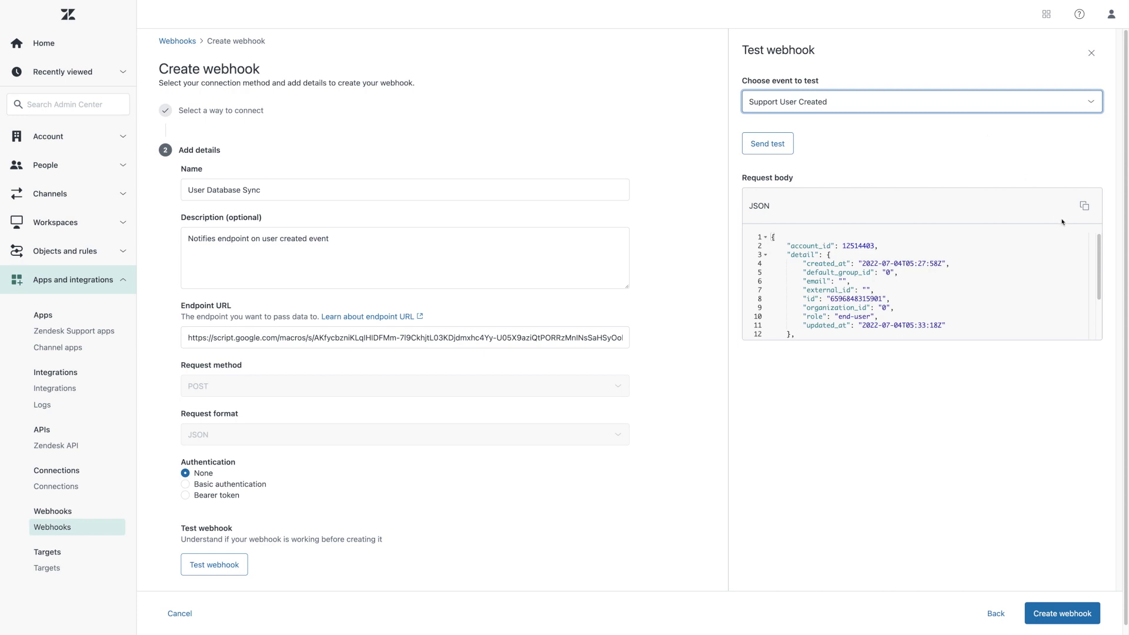
mouse_move(1101, 265)
left_mouse_down()
mouse_move(1099, 304)
mouse_move(1103, 258)
left_mouse_up()
Step: Send the Support User Created test and inspect the 200 OK response headers
left_click(772, 150)
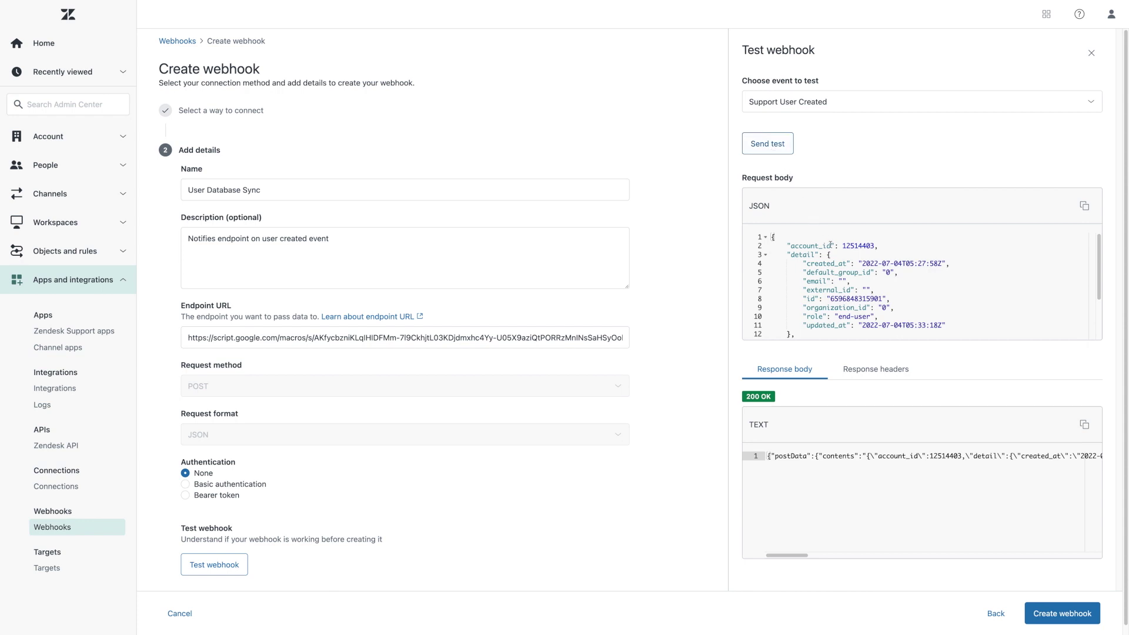
left_click(888, 368)
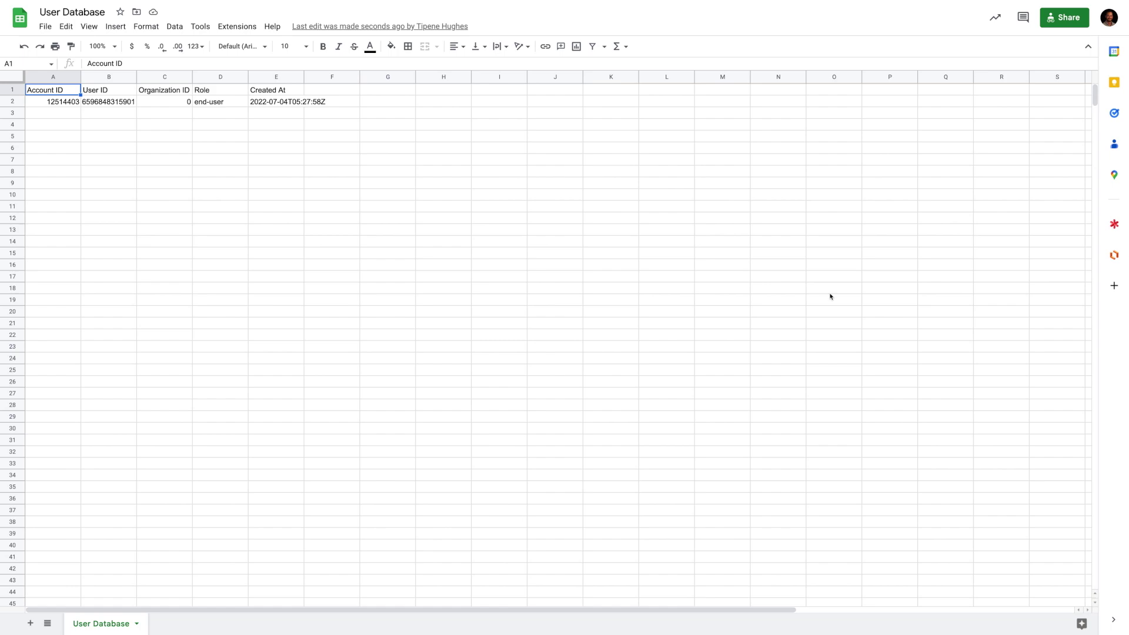
Step: Resend the Support User Created test to the web app
left_click(762, 145)
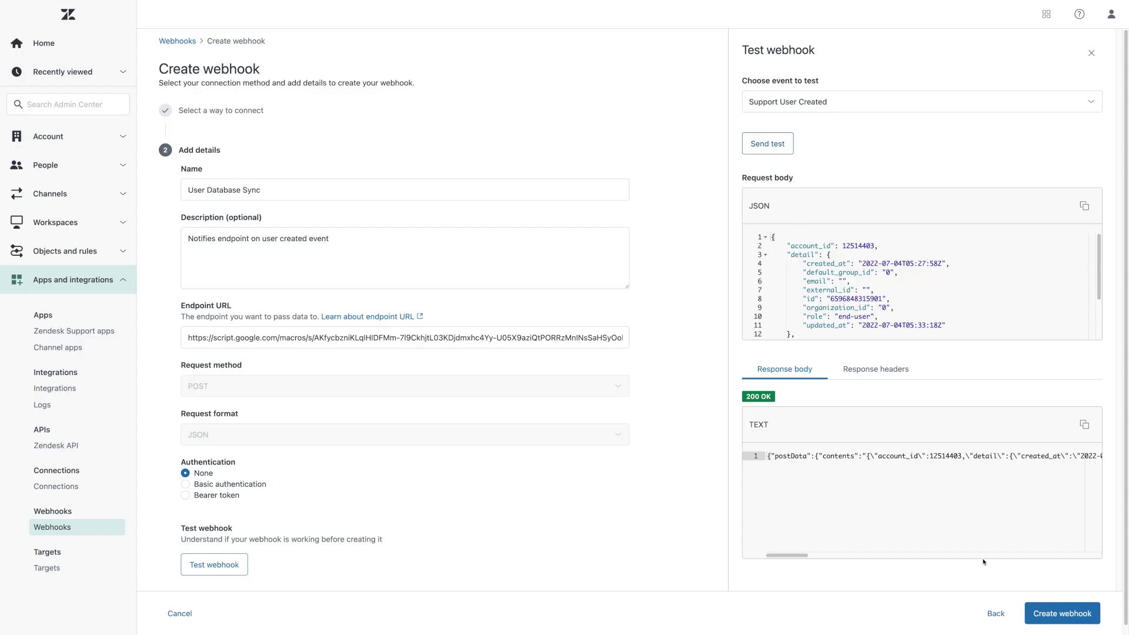
Step: Create the User Database Sync webhook and open its actions menu in the Webhooks list
left_click(1049, 614)
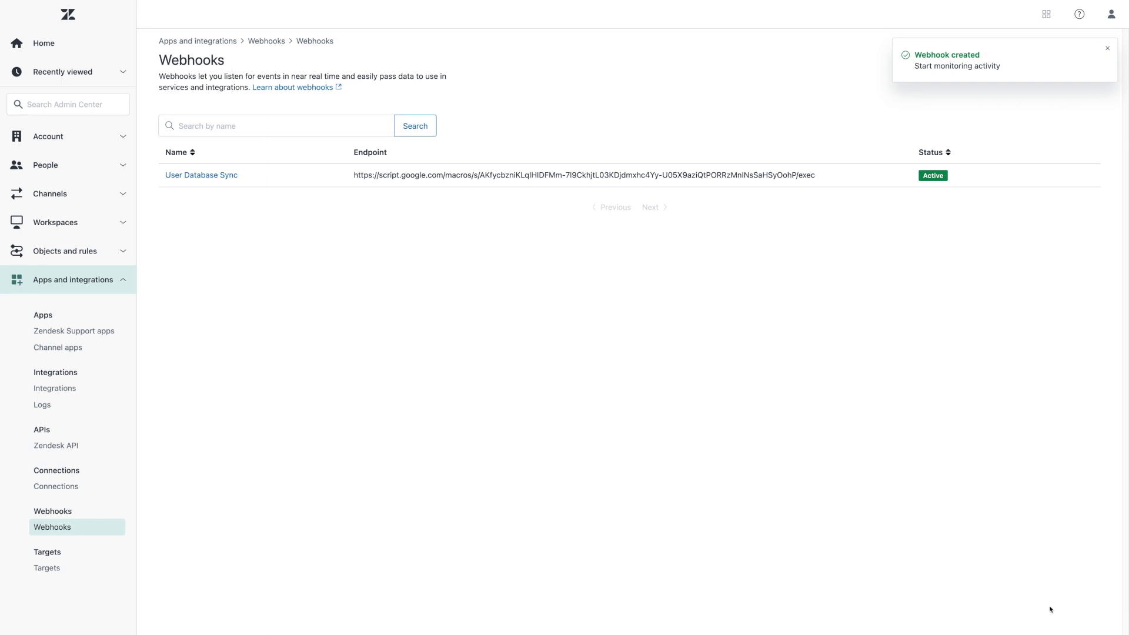
left_click(1090, 177)
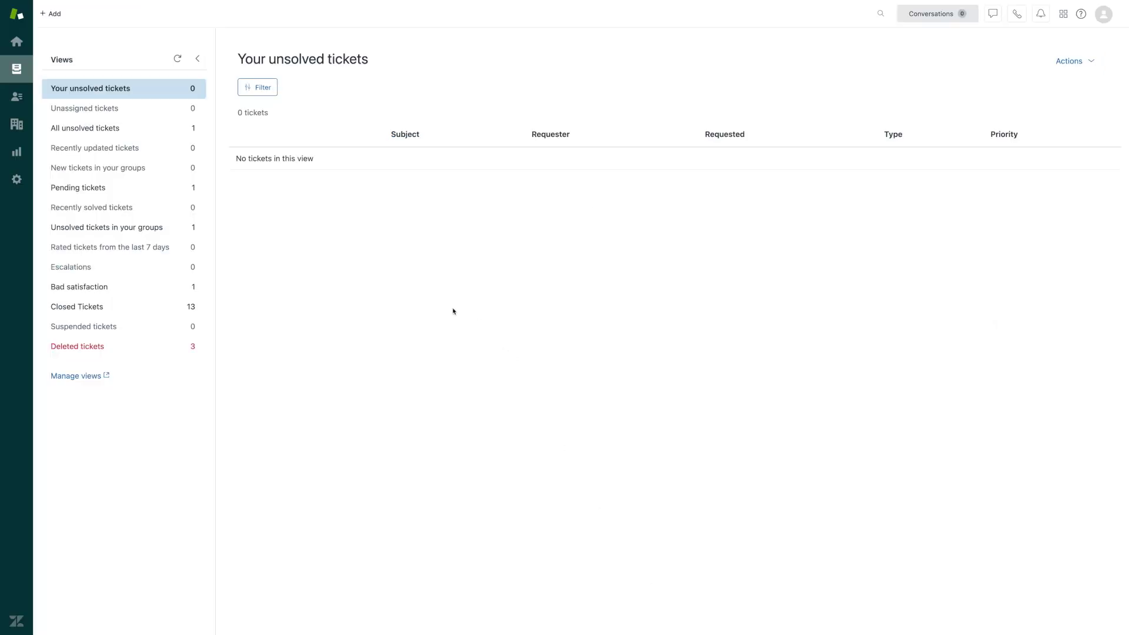
left_click(55, 23)
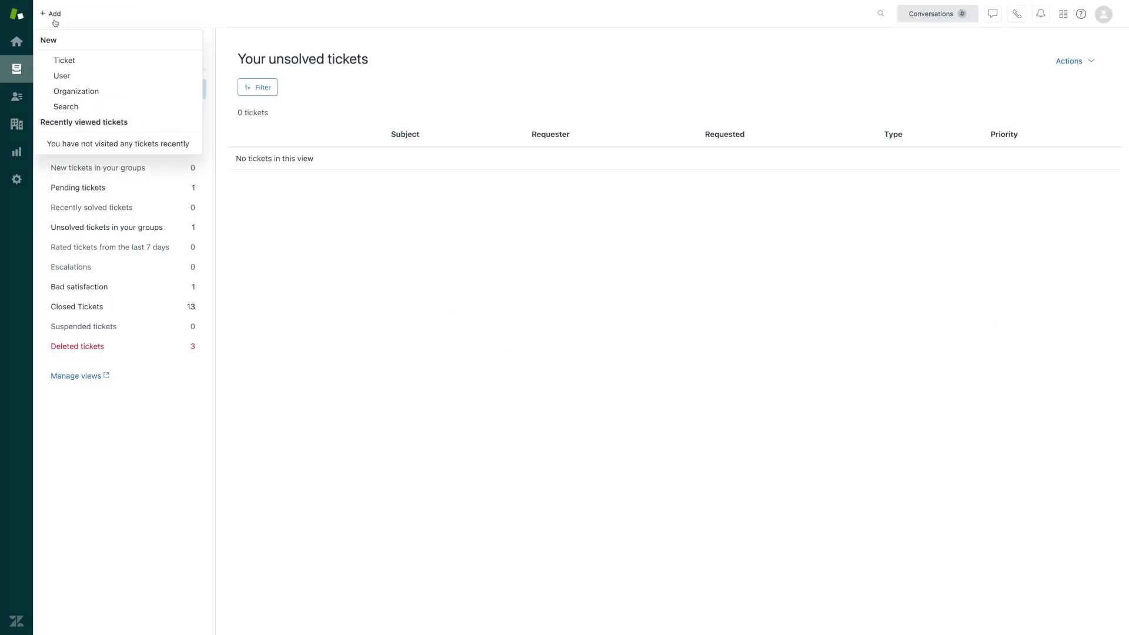
left_click(61, 76)
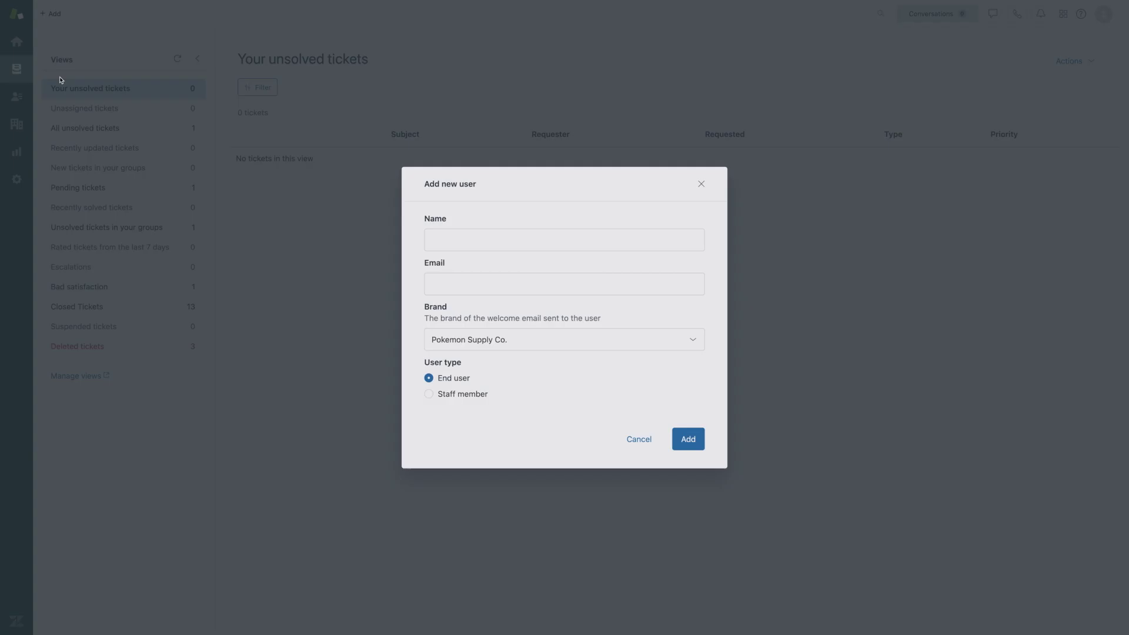
left_click(433, 241)
type("Ja")
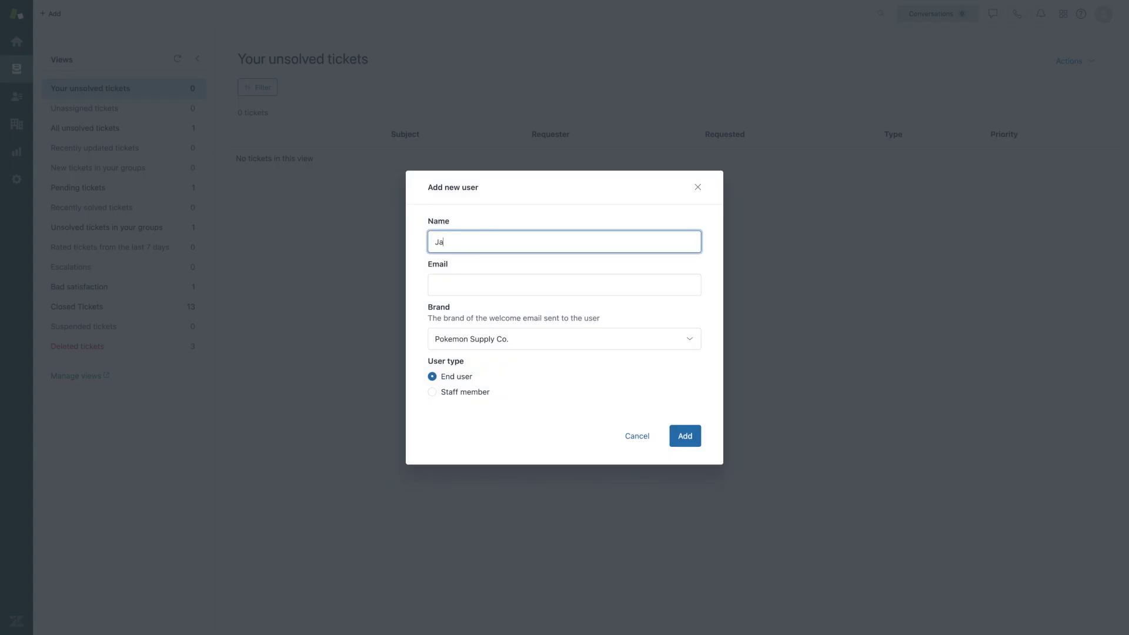
type("ne Doe")
key("Tab")
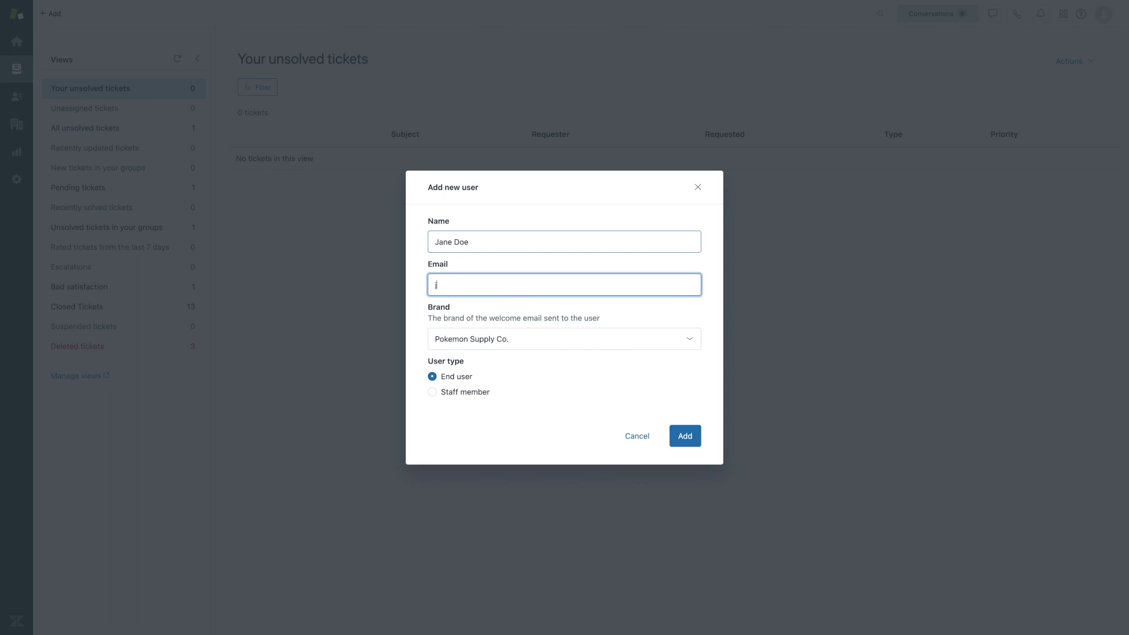
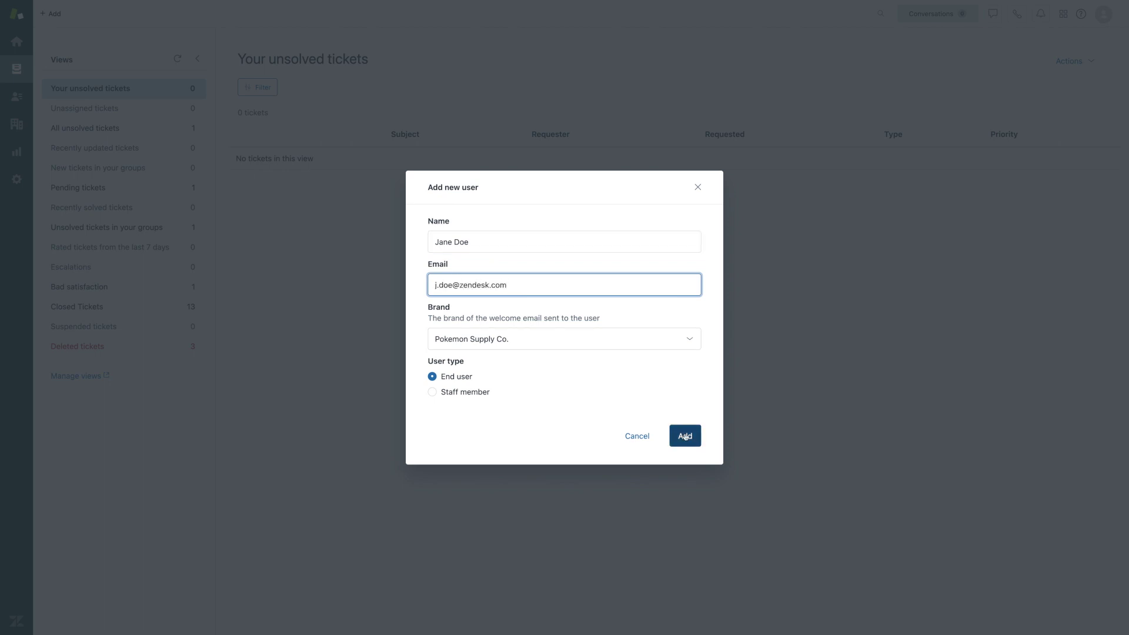
left_click(685, 436)
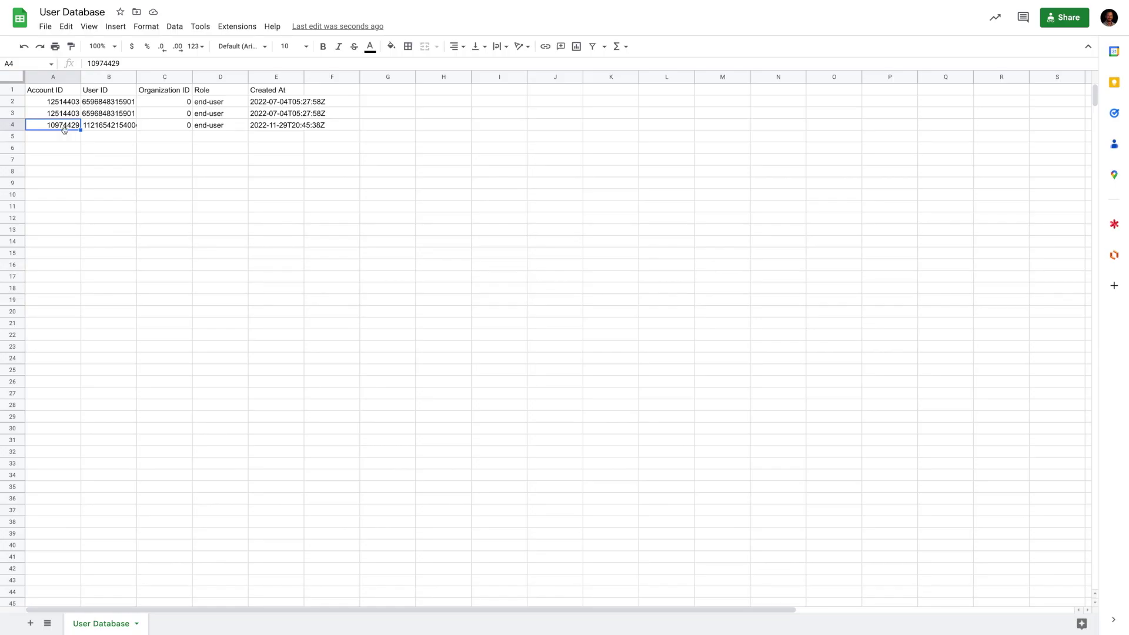
key("Right")
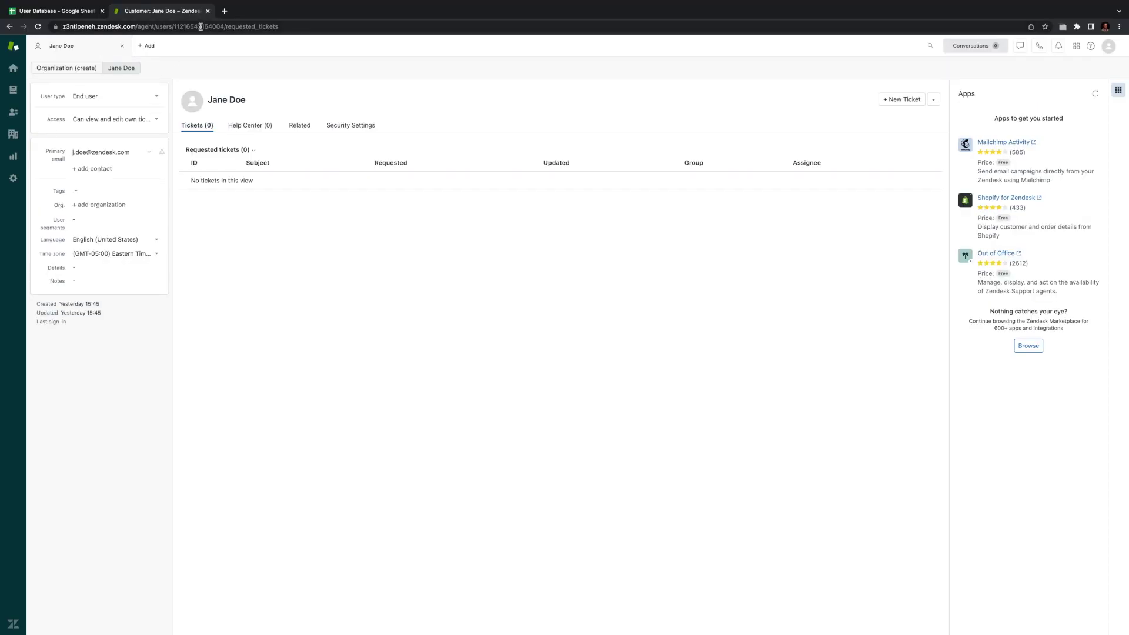
double_click(203, 27)
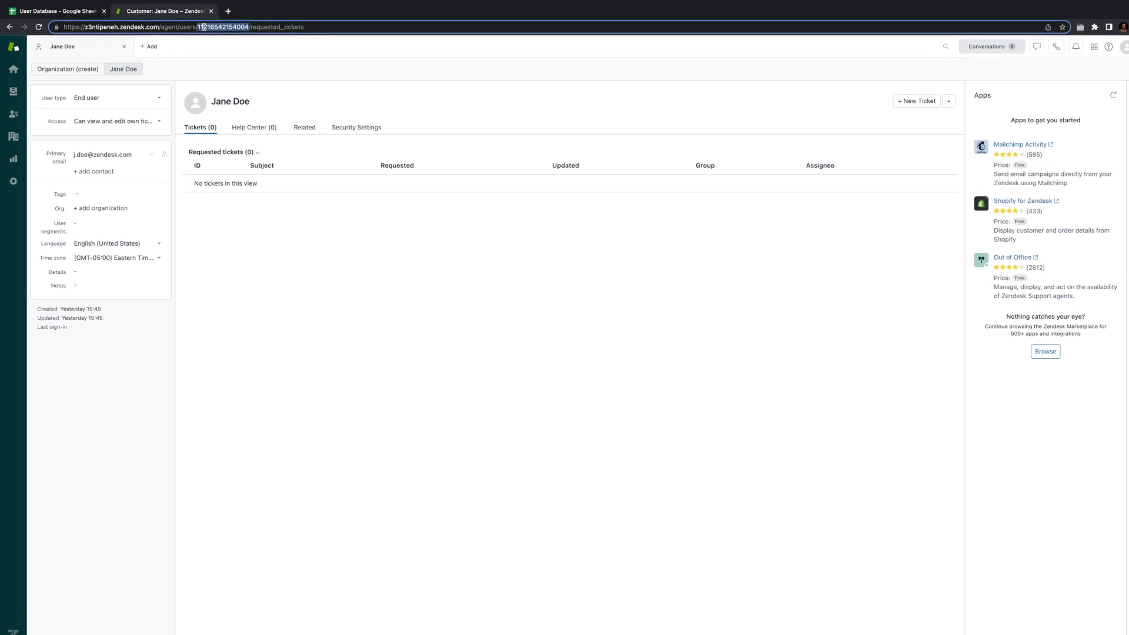